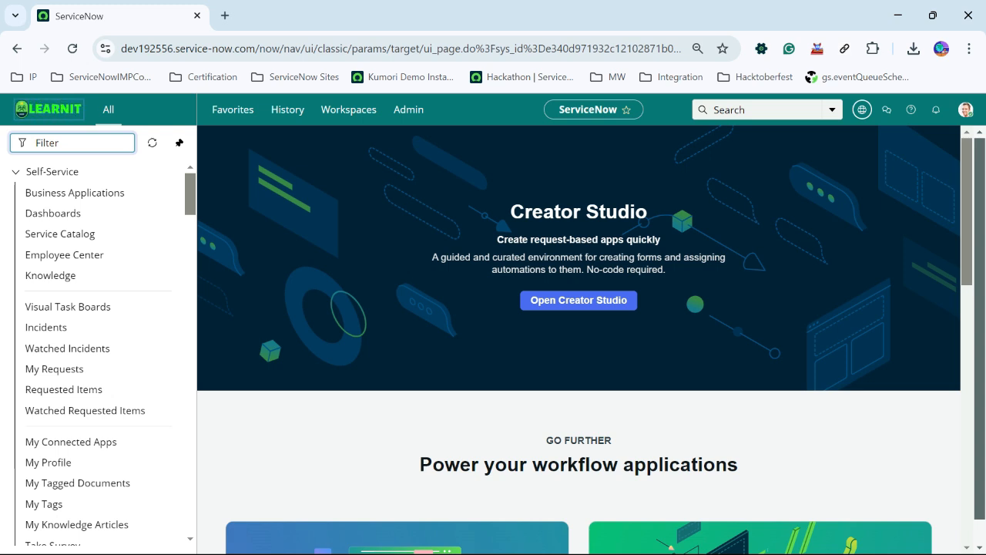
- Open the Employee Management System app in Creator Studio and preview its request form in Now Mobile and Portal views
left_click(578, 301)
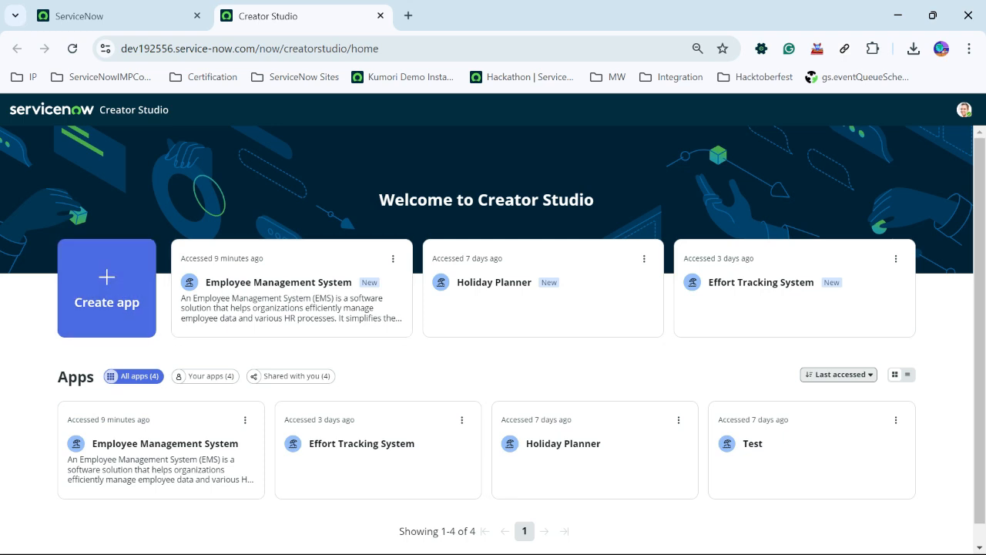
left_click(292, 288)
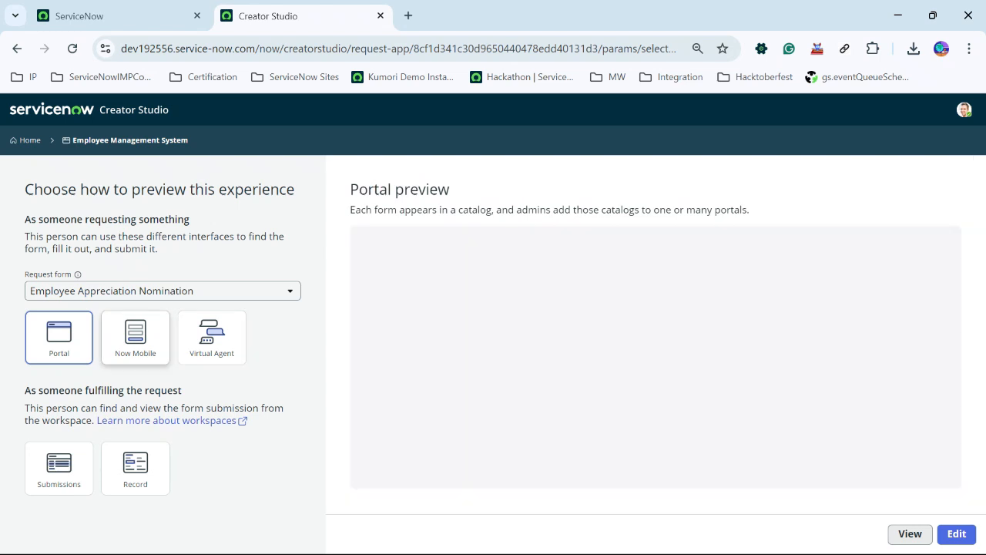
left_click(135, 337)
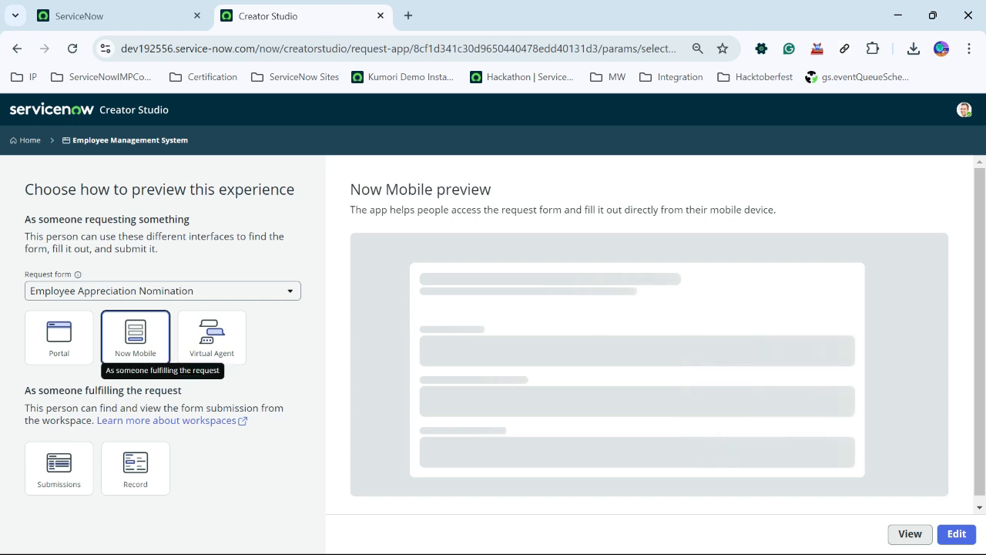
left_click(58, 337)
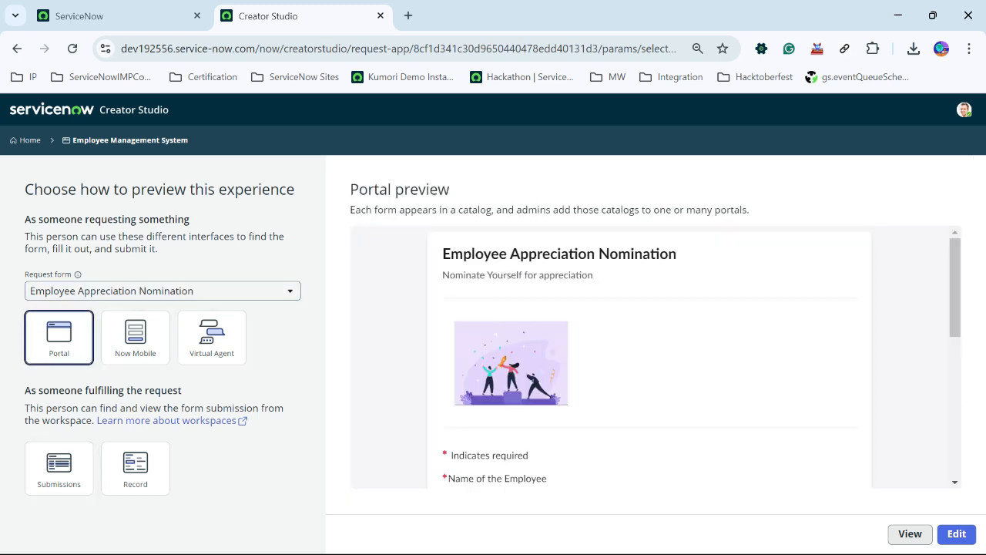
- Scroll through the portal preview and switch the previewed request form to Employee ID Card Request
scroll(648, 357, "down", 5)
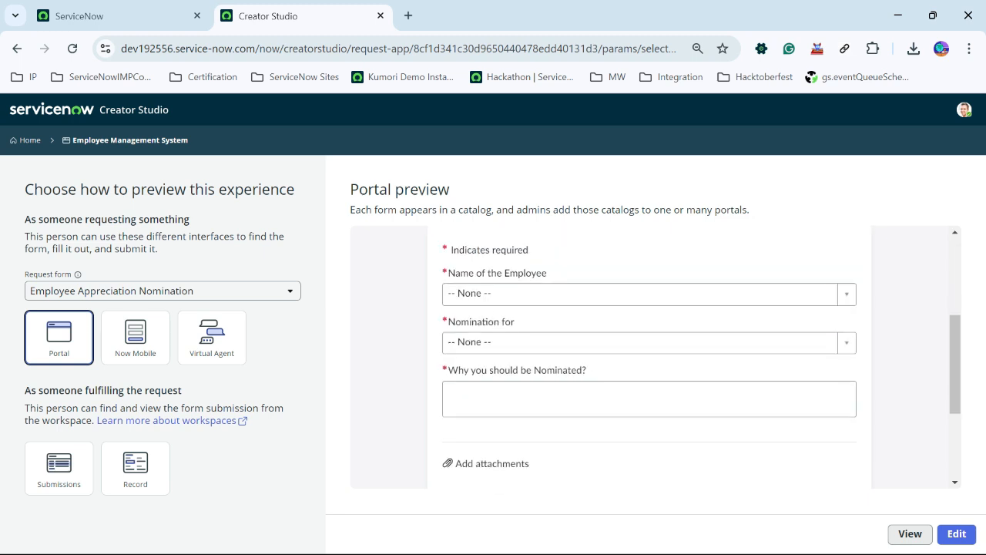
scroll(649, 357, "up", 4)
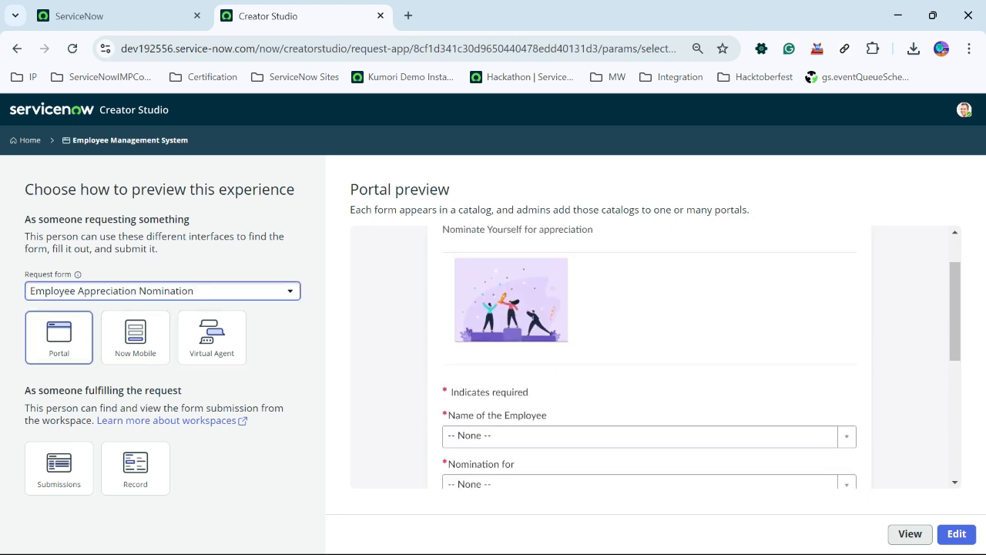
left_click(161, 290)
key("Escape")
scroll(649, 356, "down", 3)
left_click(162, 290)
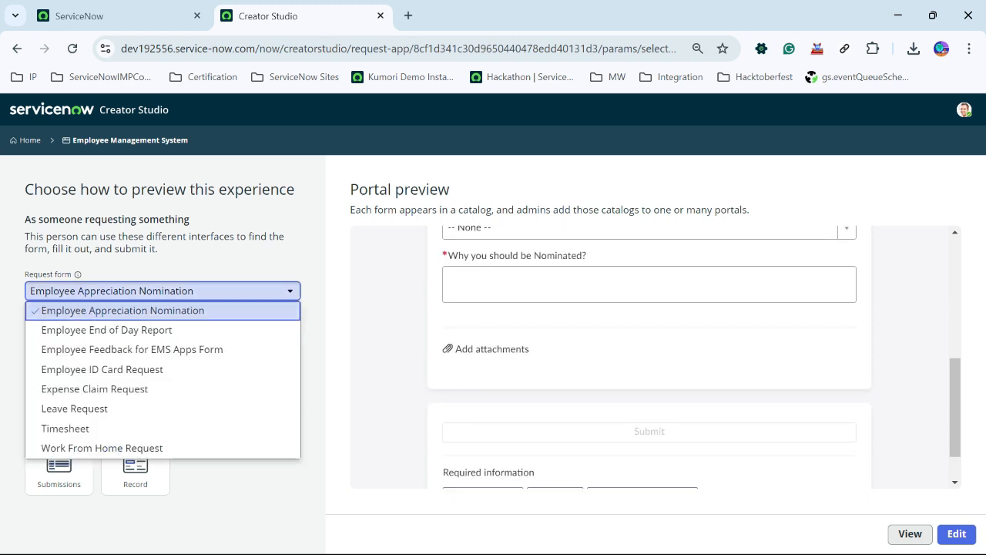
left_click(123, 369)
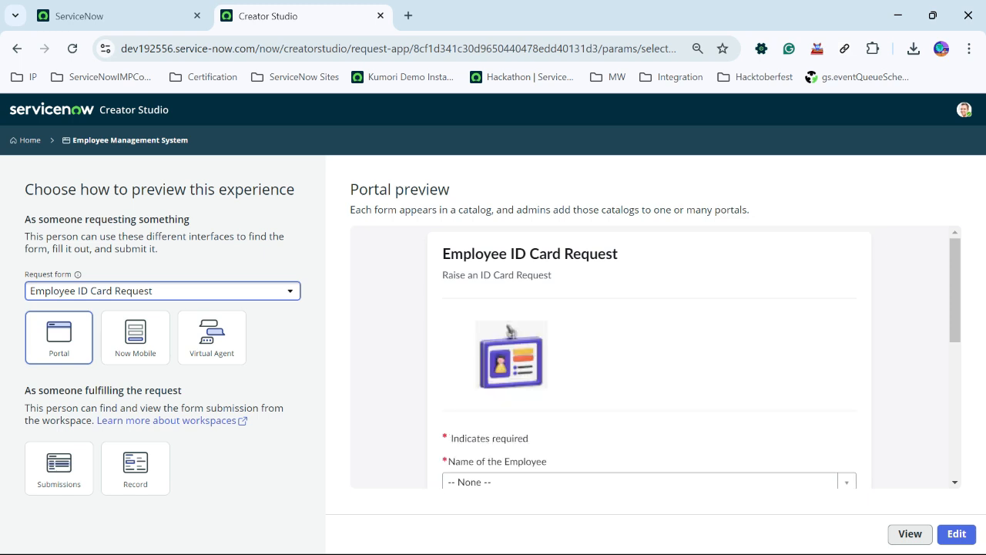
- Switch the preview back to Employee Appreciation Nomination and open that form for editing
left_click(162, 291)
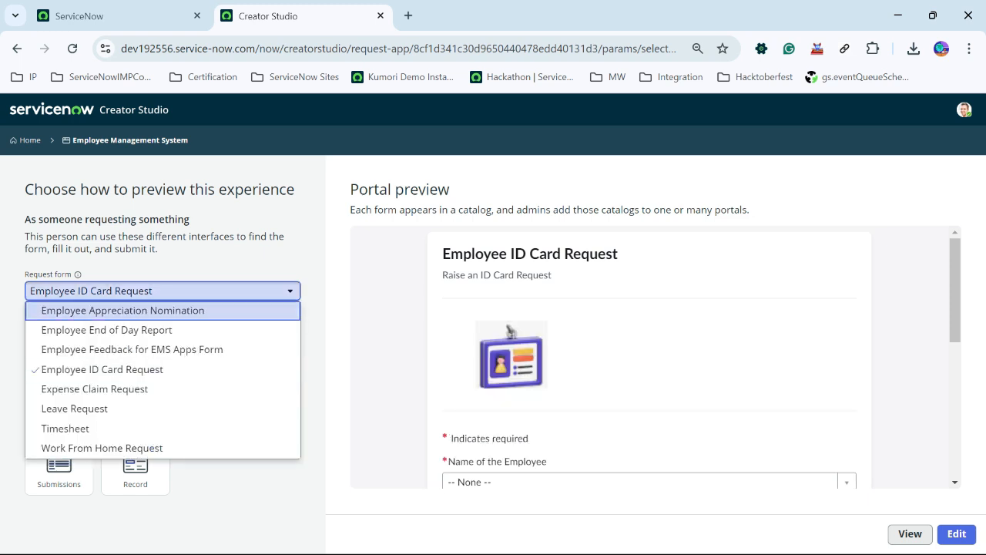
left_click(123, 311)
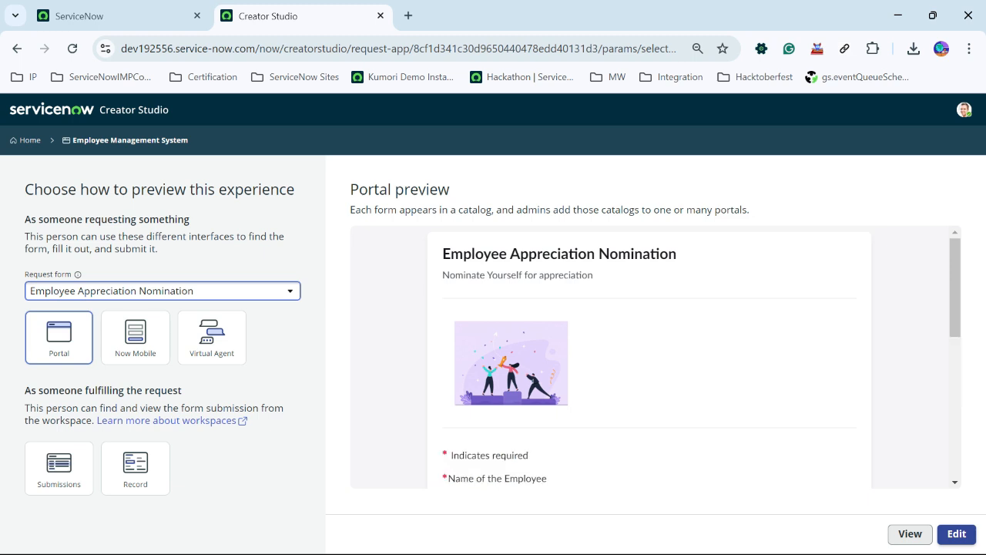
left_click(957, 534)
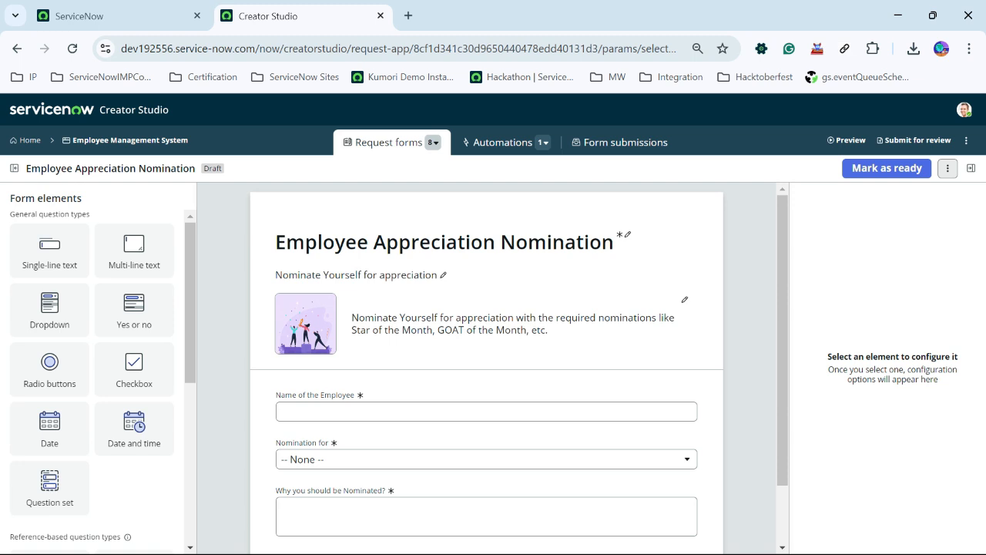
- Examine the list of request forms and the fields of the Employee Appreciation Nomination form
left_click(434, 142)
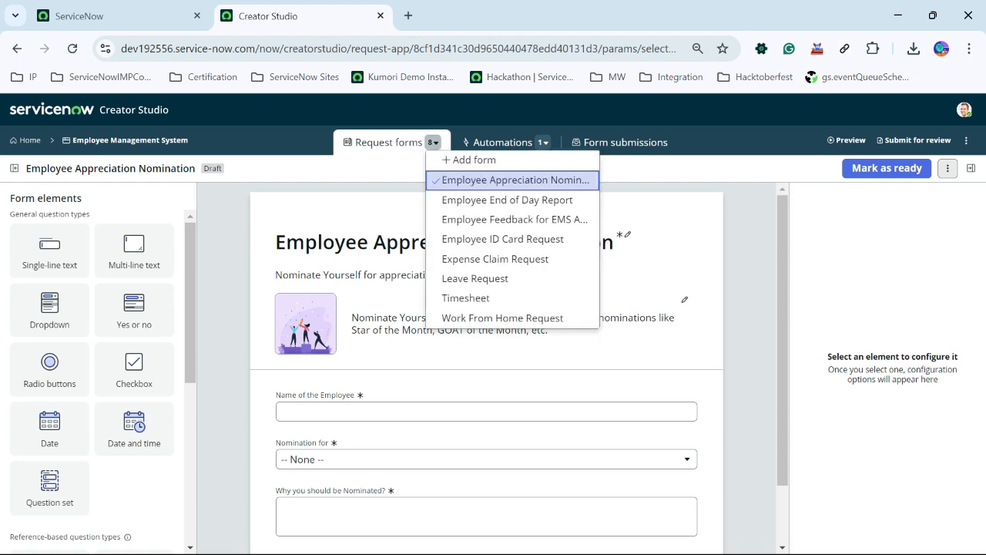
left_click(434, 141)
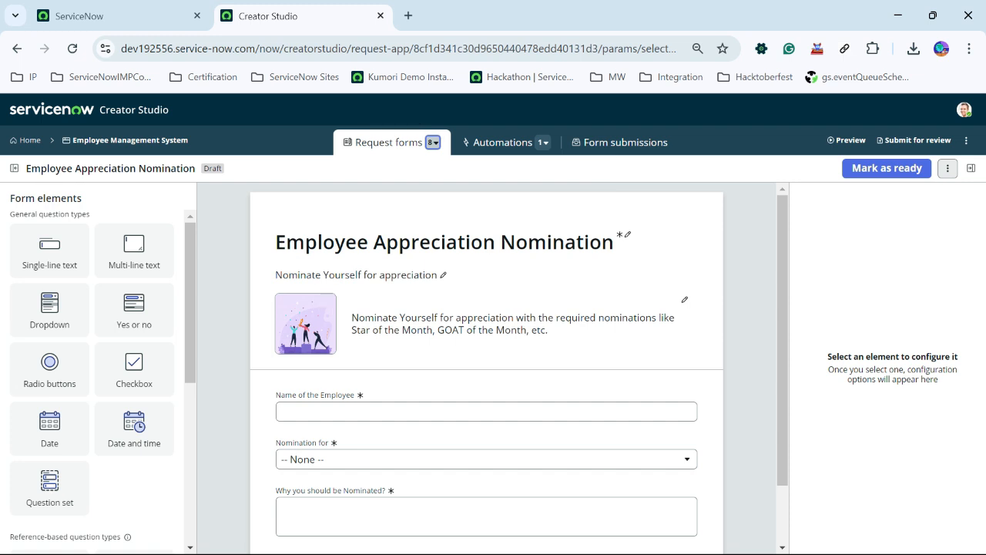
left_click(434, 142)
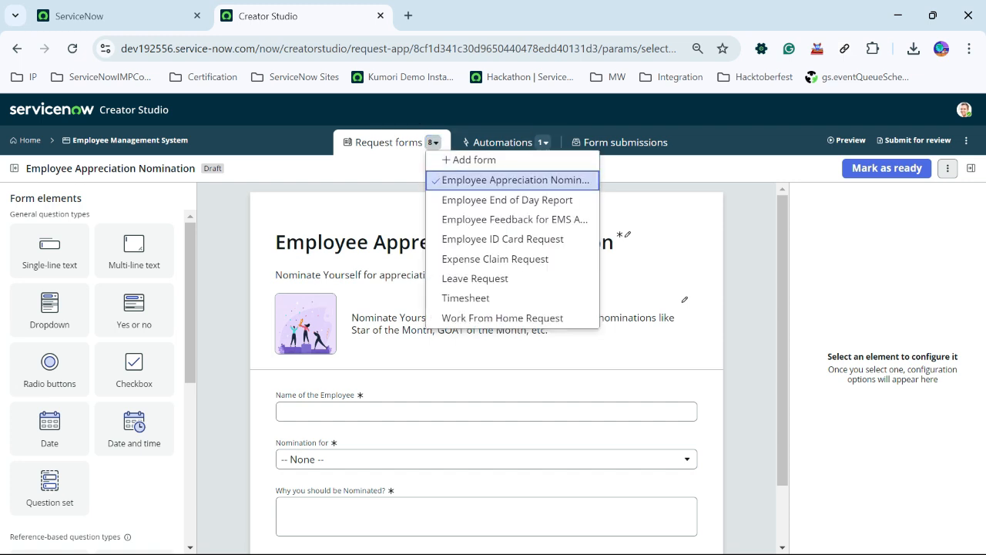
left_click(224, 226)
scroll(493, 324, "down", 2)
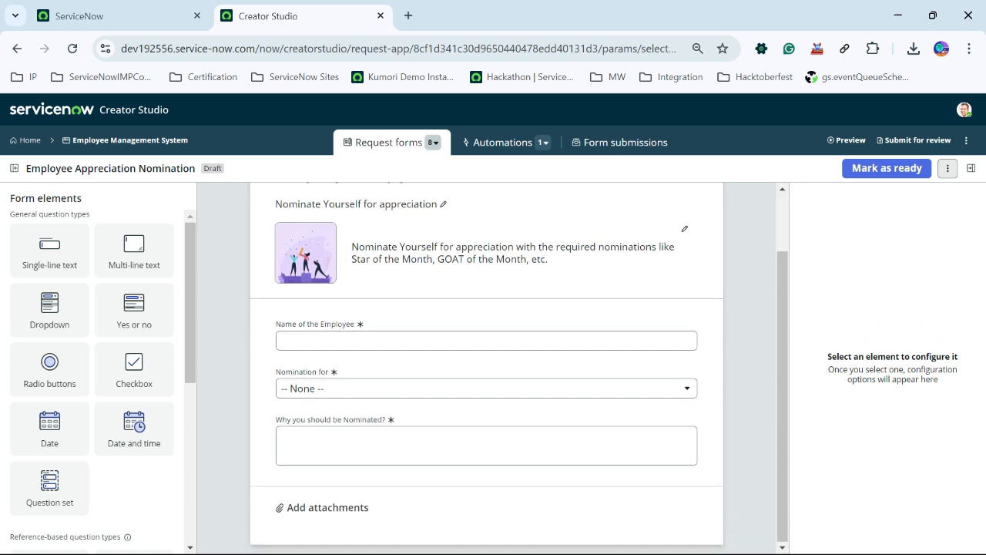
scroll(493, 323, "up", 2)
scroll(486, 335, "down", 1)
- Open the Employee End of Day Report form and scroll through its fields
left_click(434, 142)
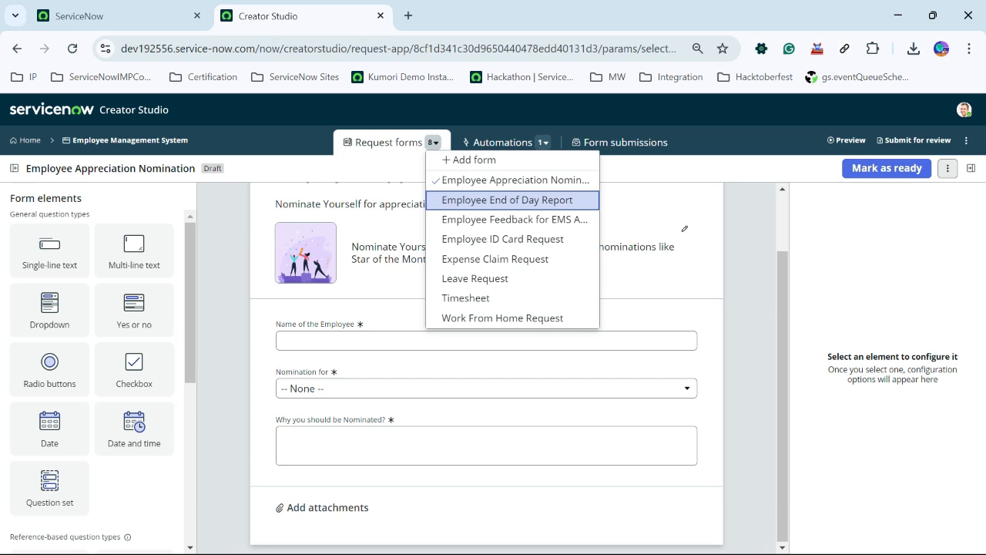
left_click(507, 200)
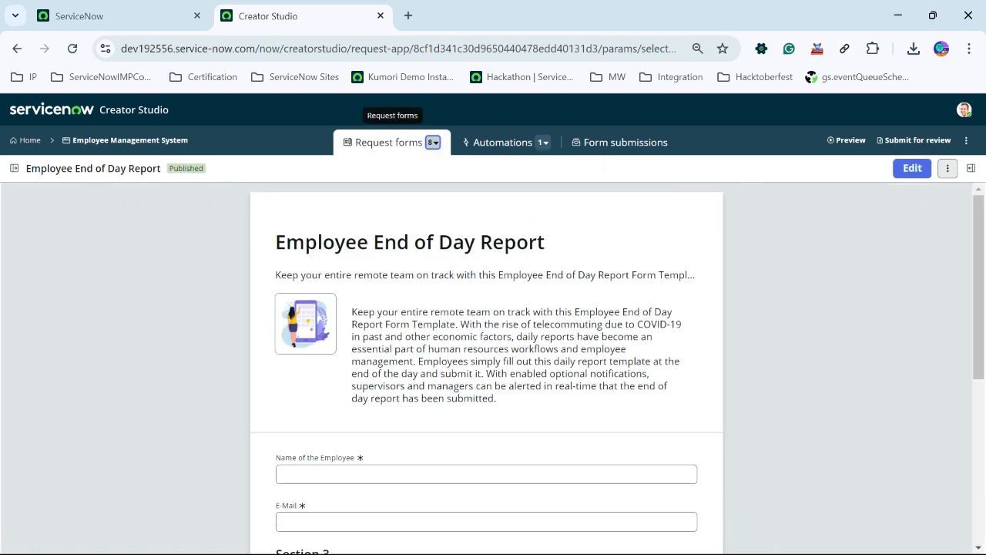
scroll(486, 362, "down", 3)
scroll(487, 362, "down", 2)
scroll(486, 362, "up", 5)
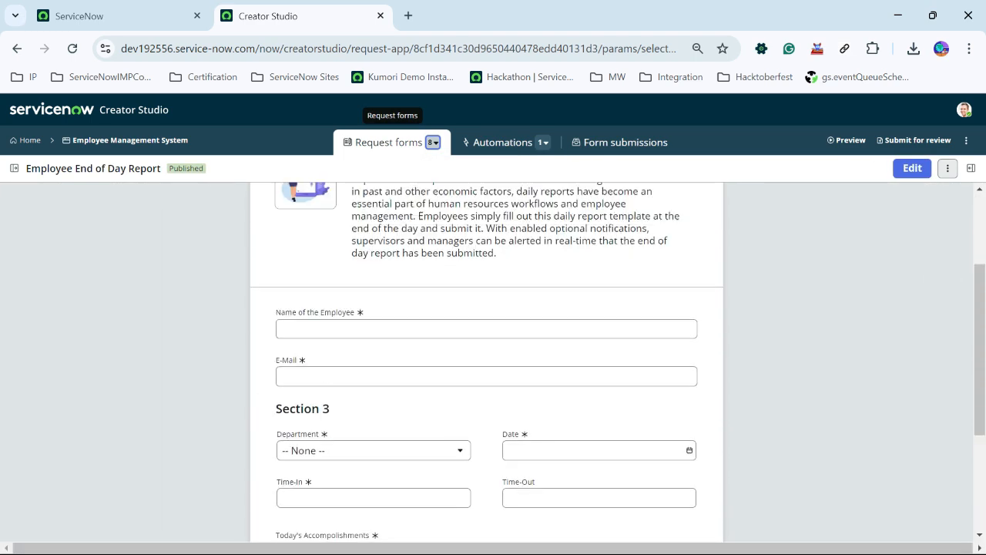
scroll(486, 362, "down", 3)
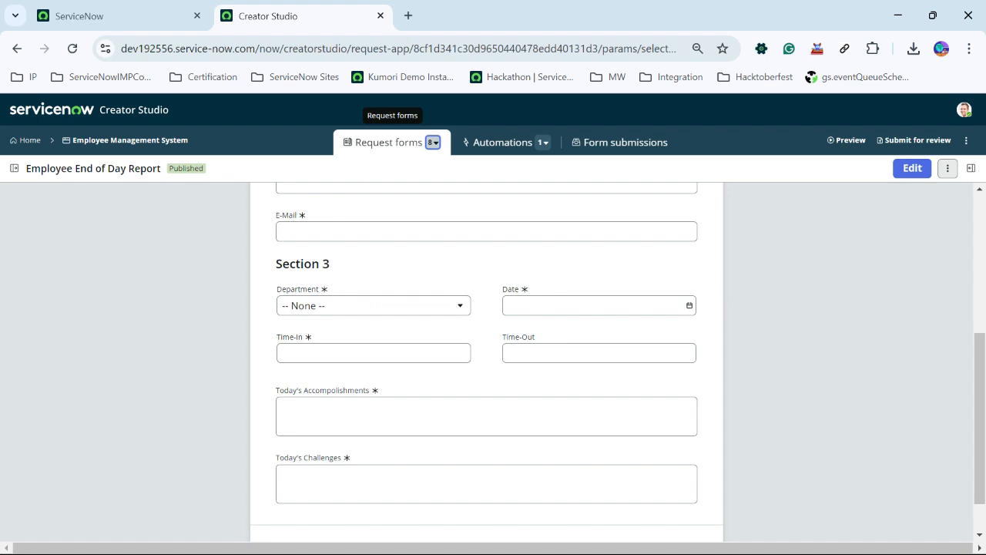
scroll(486, 362, "up", 4)
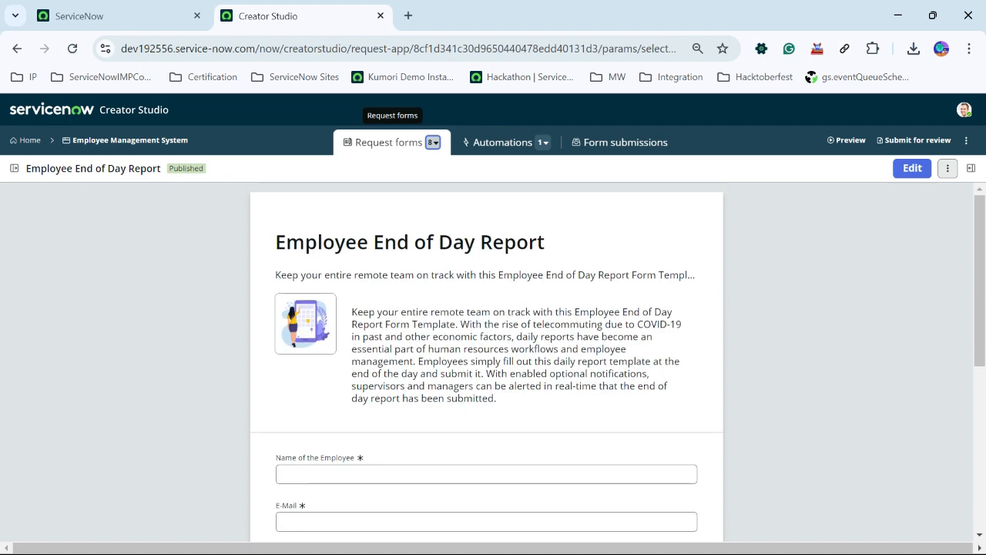
- Open the Employee Feedback for EMS Apps Form and scroll through its fields
left_click(433, 141)
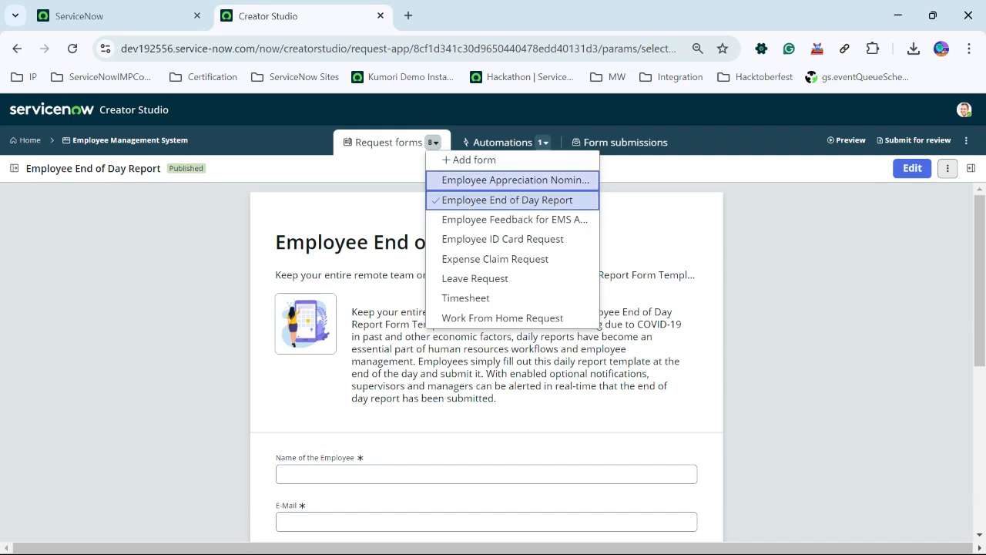
left_click(512, 219)
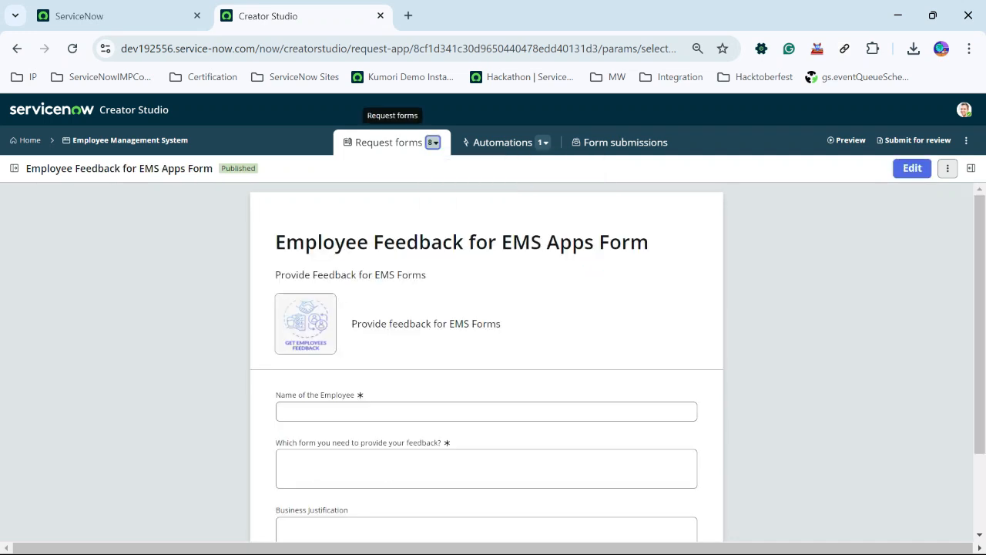
scroll(486, 362, "down", 1)
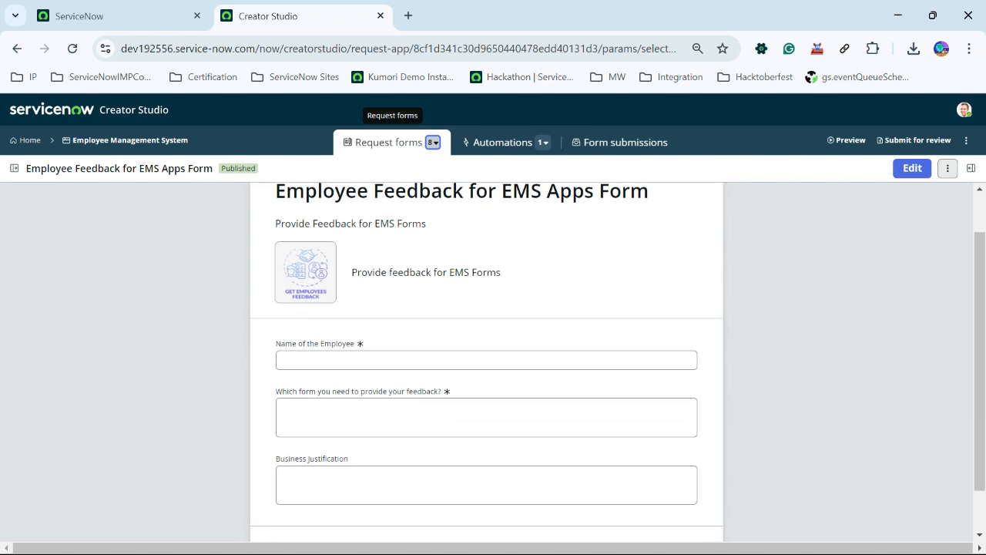
scroll(486, 362, "up", 1)
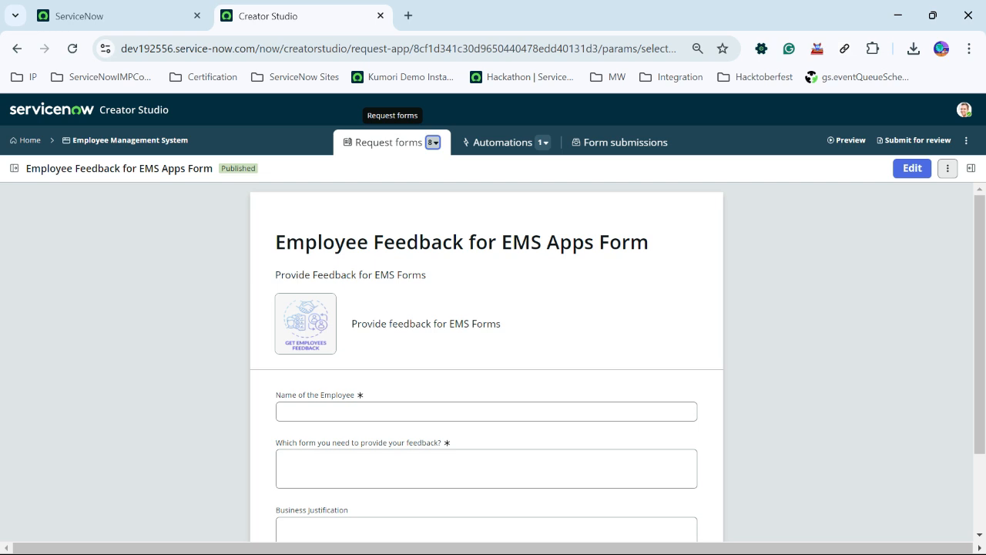
scroll(486, 354, "down", 2)
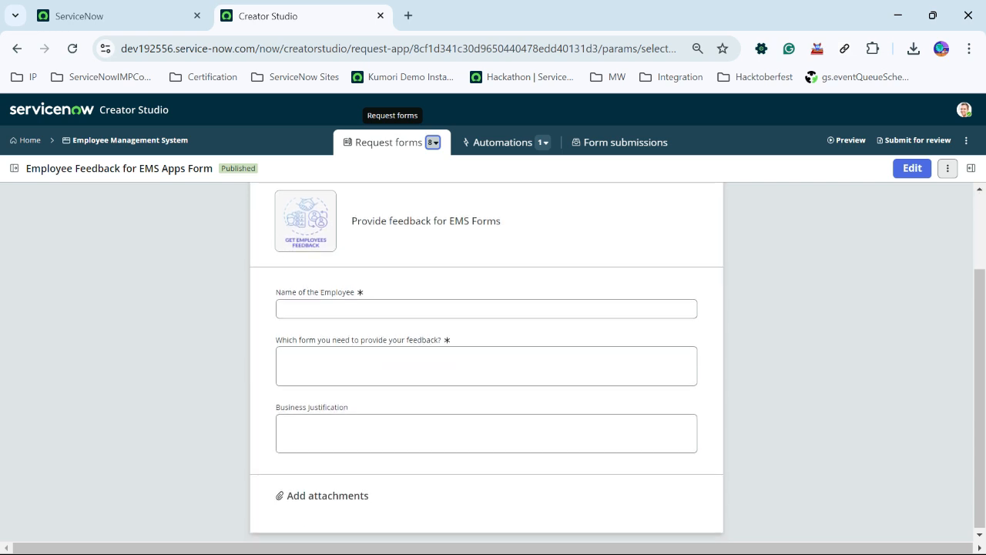
scroll(486, 362, "up", 1)
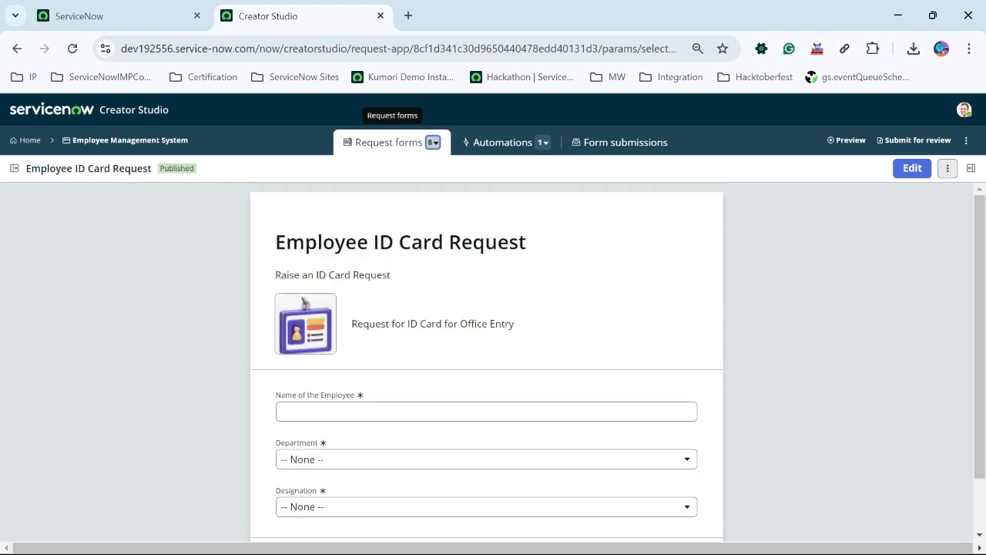
- Scroll through the fields of the Employee ID Card Request form
scroll(486, 362, "down", 2)
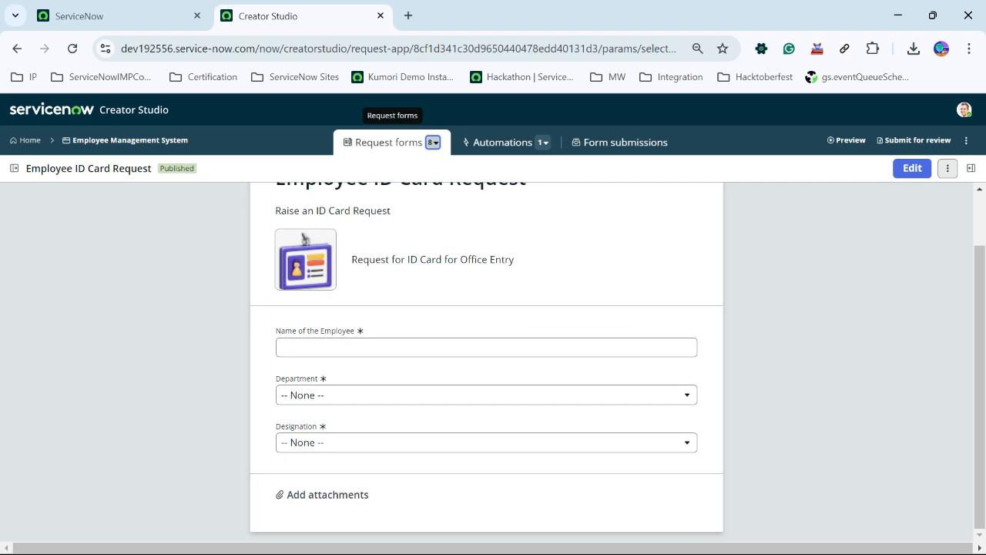
scroll(486, 362, "up", 2)
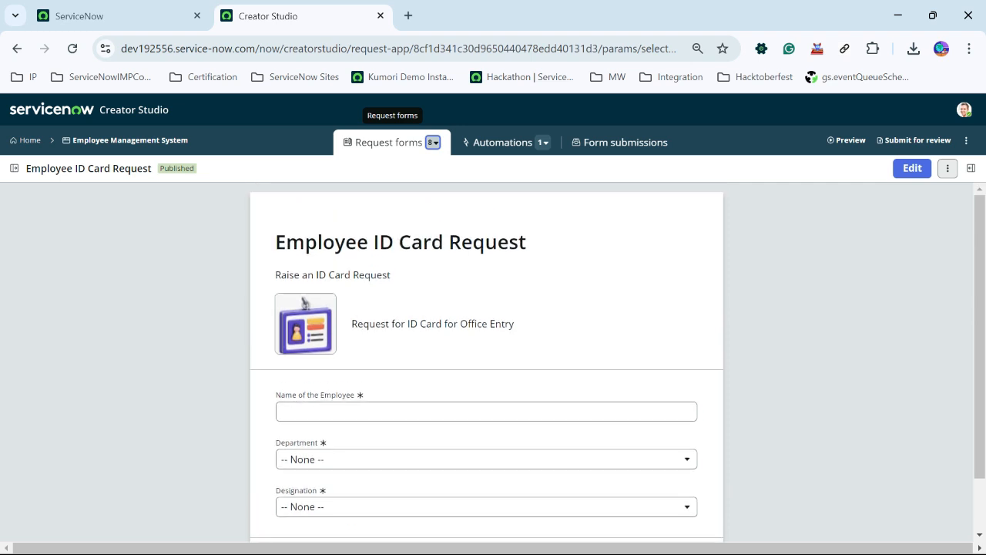
scroll(486, 362, "down", 1)
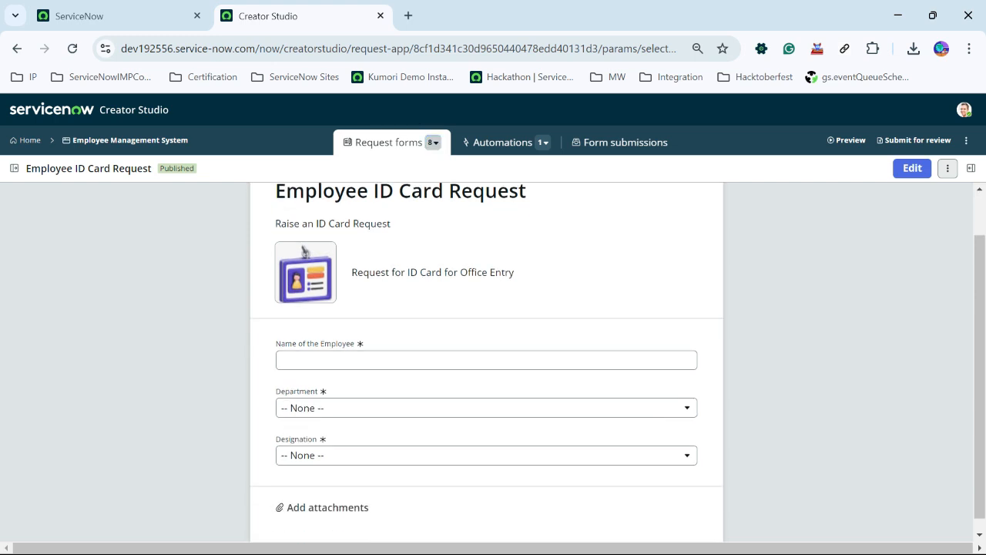
scroll(486, 362, "down", 1)
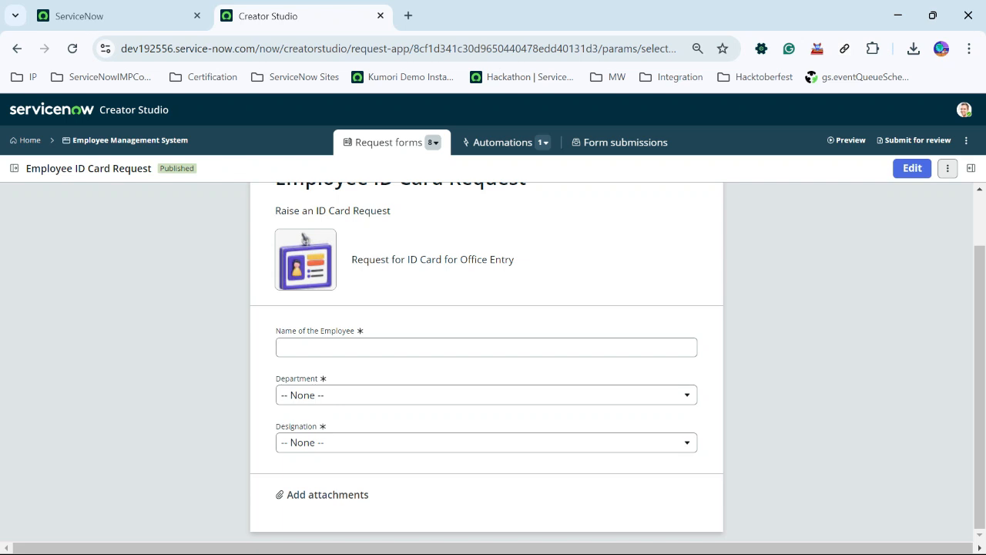
scroll(486, 362, "up", 1)
scroll(486, 362, "down", 1)
- Open the Expense Claim Request form and scroll through its fields
left_click(432, 142)
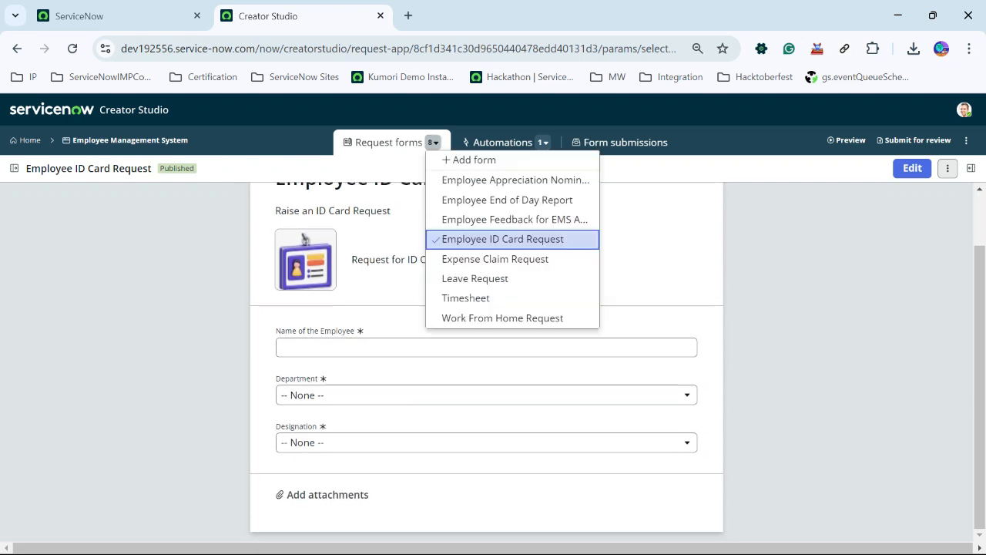
left_click(495, 259)
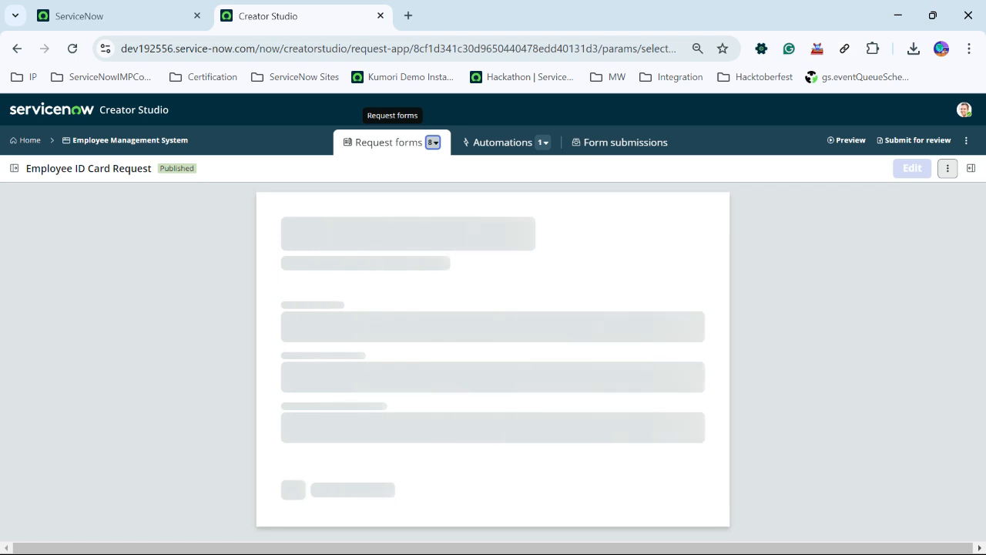
scroll(486, 362, "down", 2)
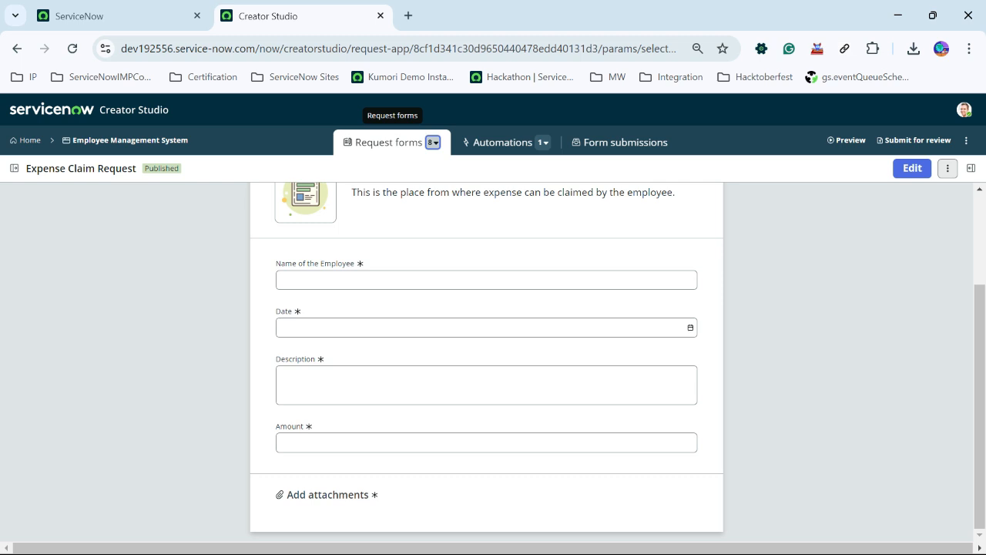
scroll(487, 362, "up", 2)
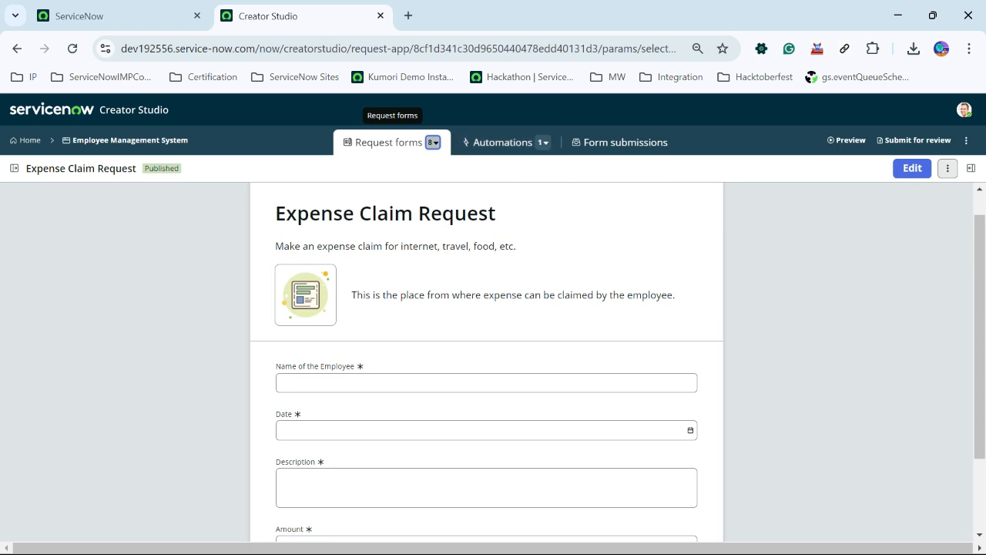
- Open the Leave Request form from the request forms list
left_click(433, 143)
left_click(475, 279)
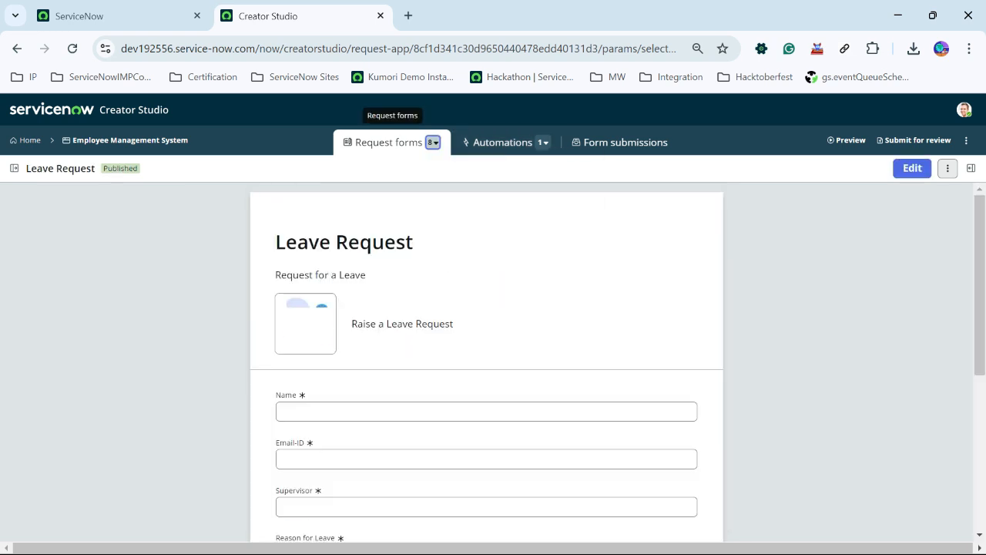
- Scroll through the fields of the Leave Request form
scroll(487, 362, "down", 2)
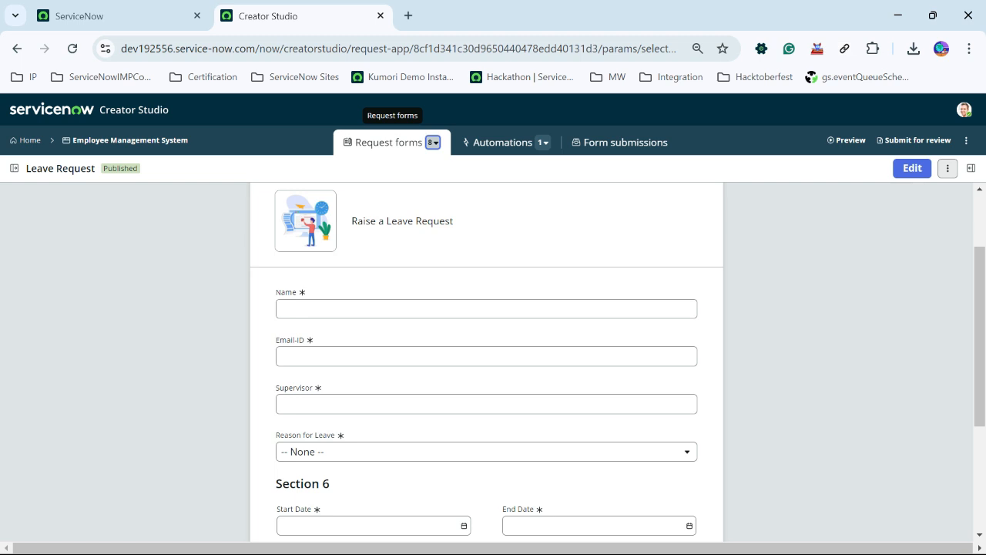
scroll(487, 362, "down", 4)
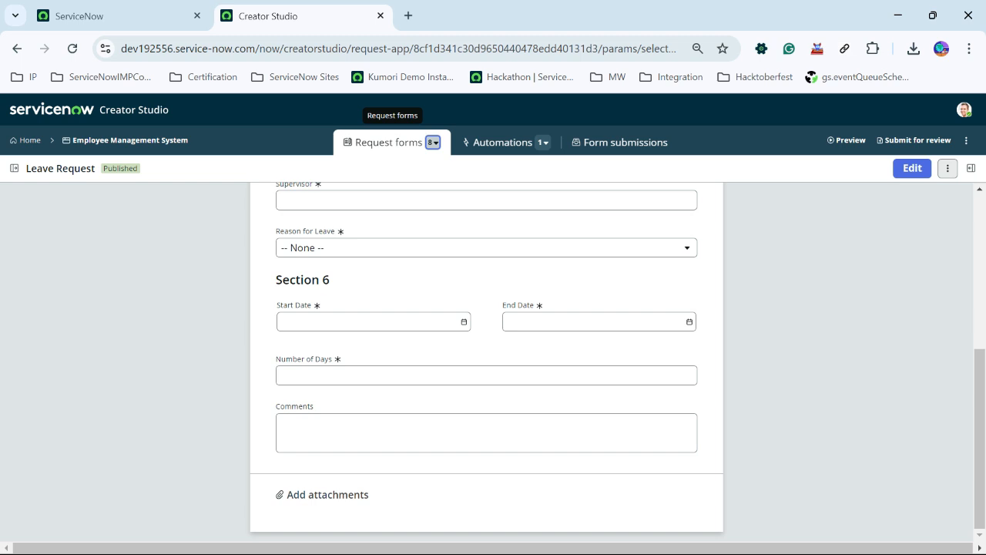
scroll(487, 362, "up", 5)
scroll(487, 362, "down", 1)
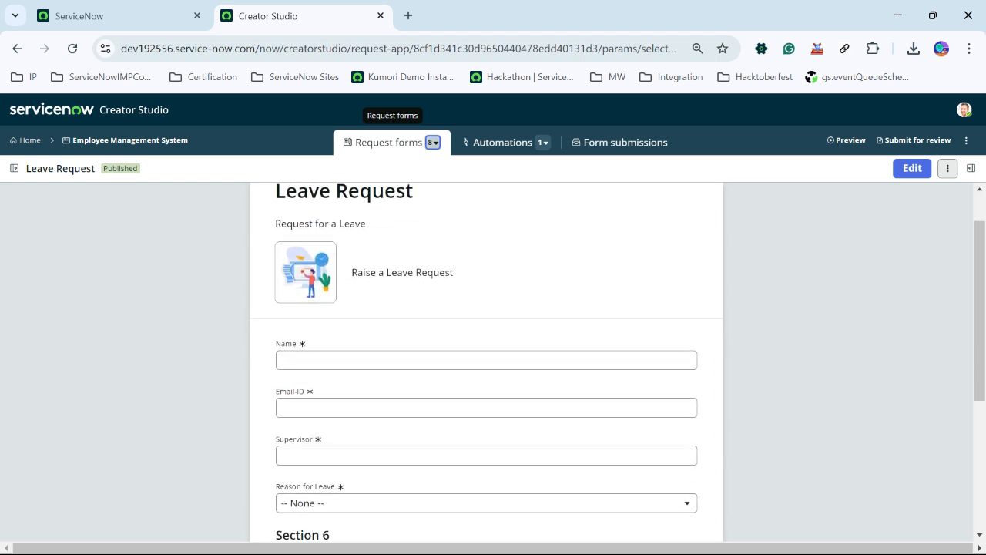
- Open the Timesheet form from the request forms list and scroll through its fields
left_click(433, 142)
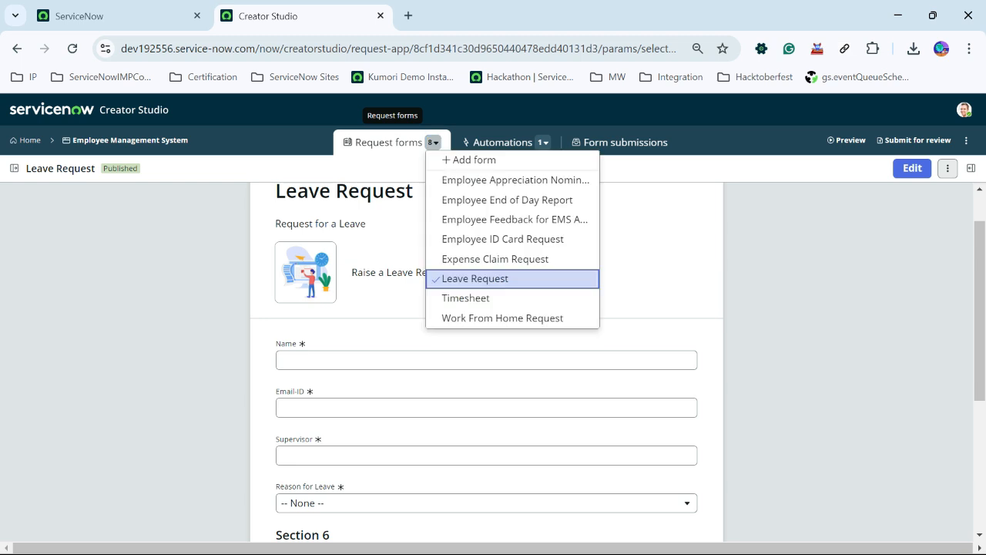
key("Return")
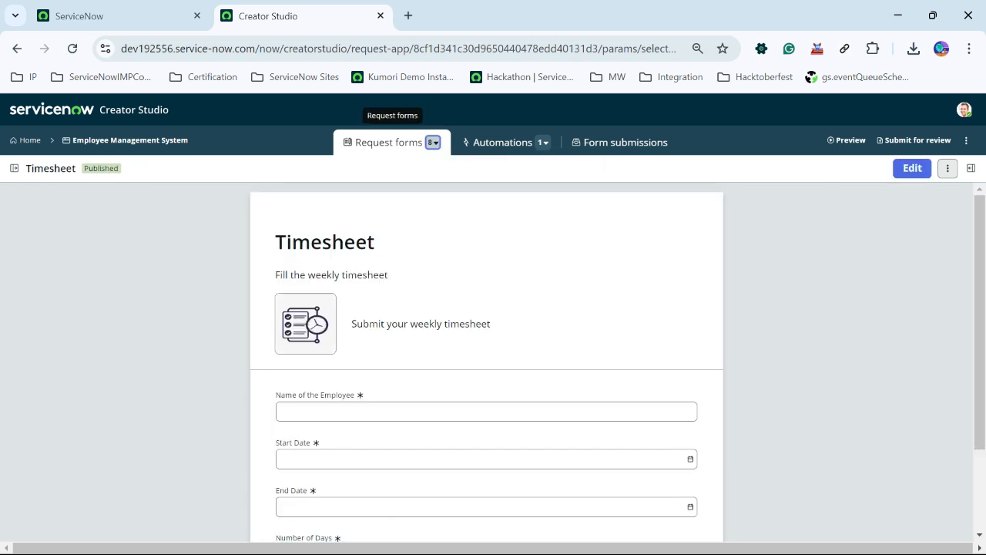
scroll(486, 362, "down", 2)
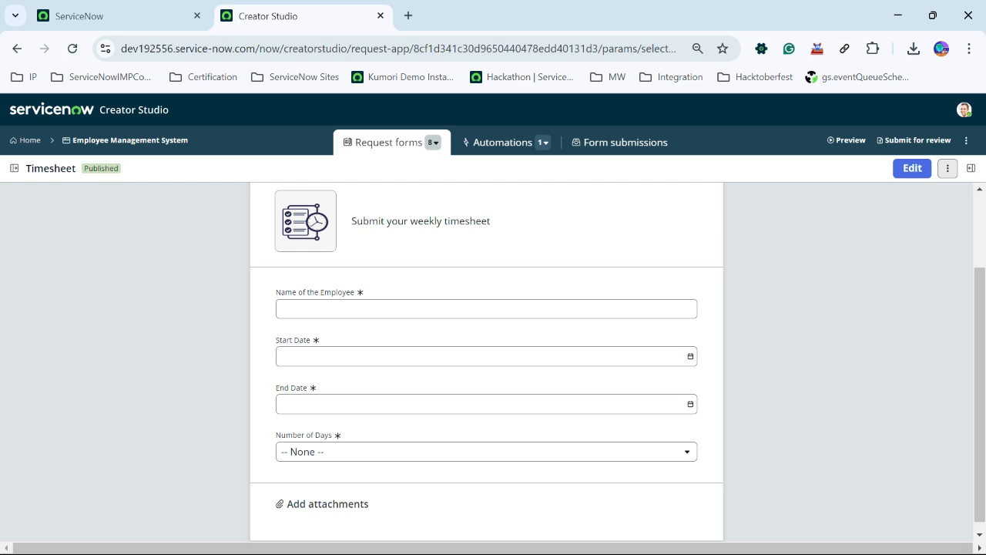
- Open the Work From Home Request form and scroll through its fields
left_click(433, 141)
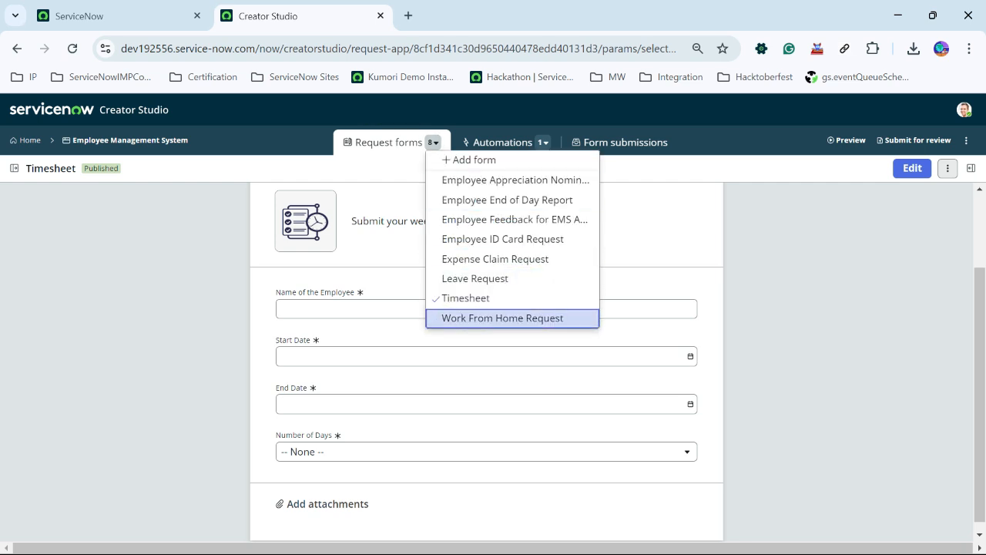
left_click(493, 316)
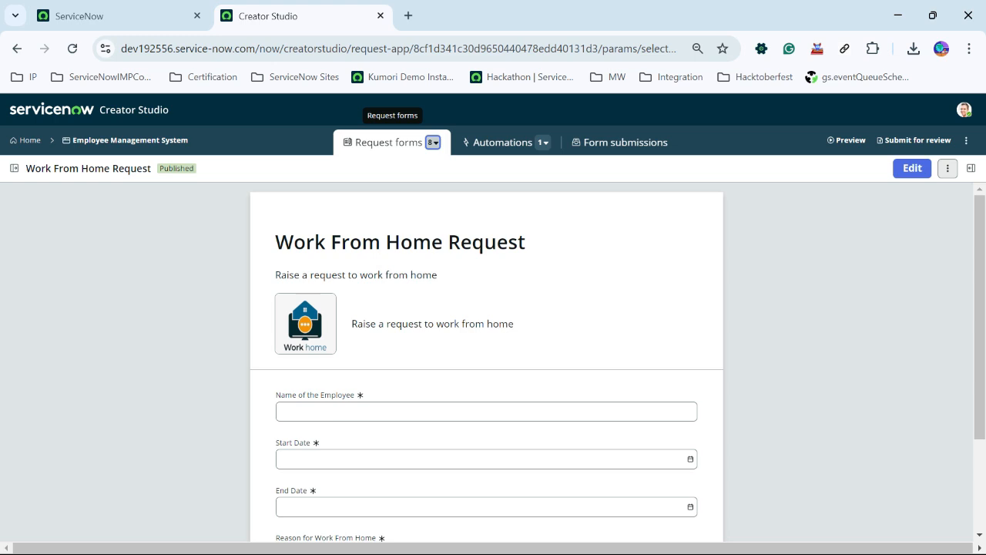
scroll(486, 362, "down", 3)
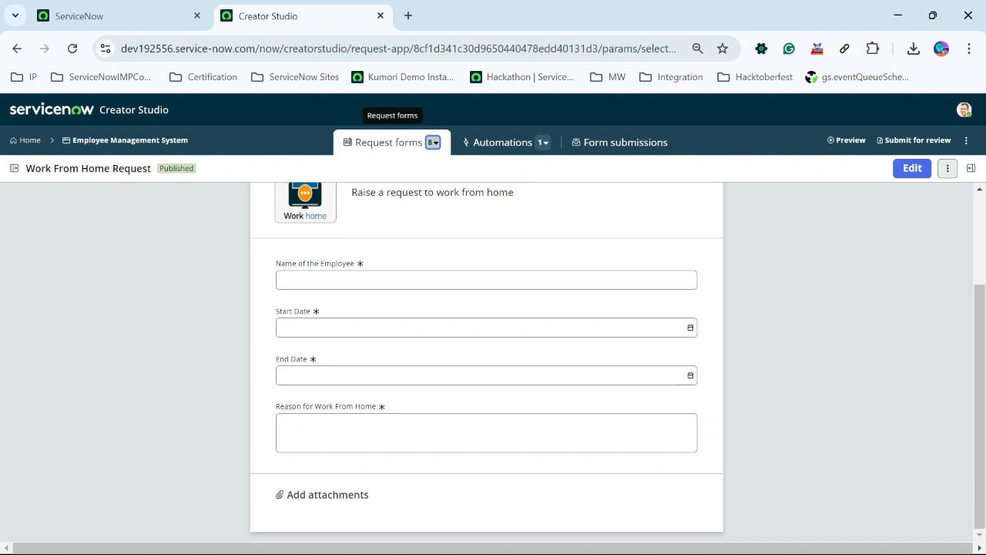
scroll(487, 362, "up", 3)
scroll(486, 362, "down", 3)
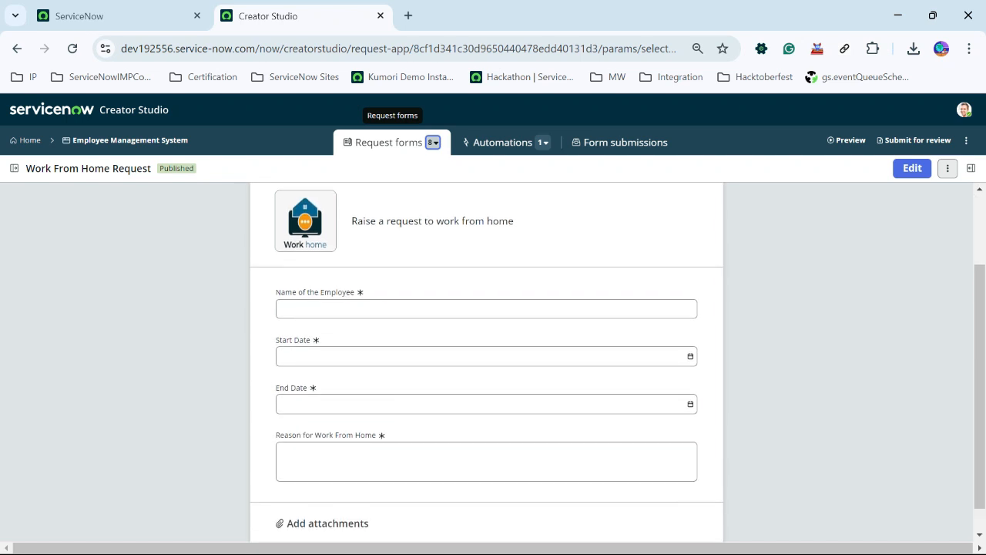
scroll(486, 362, "up", 3)
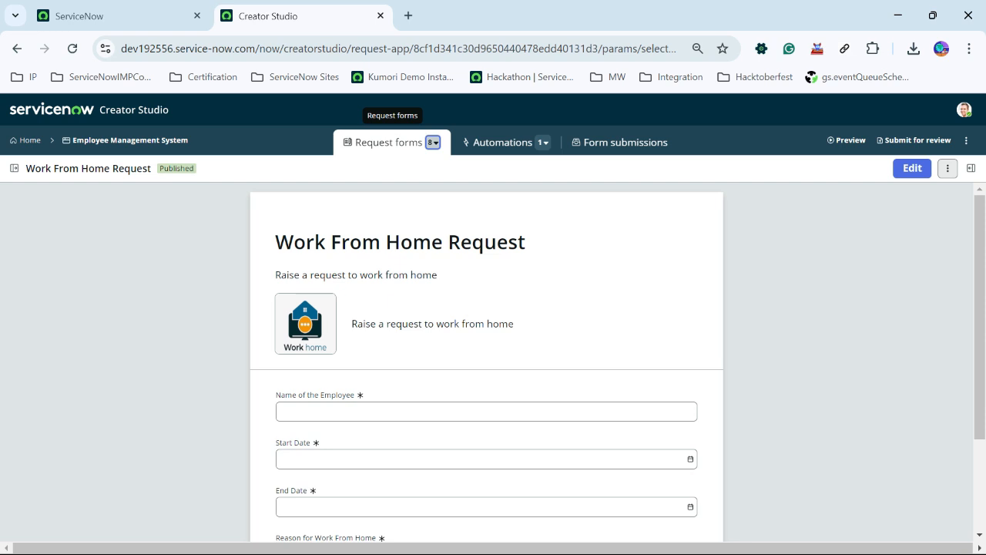
- Open the app's automations and inspect the Decision step of the Expense Claim flow
left_click(502, 142)
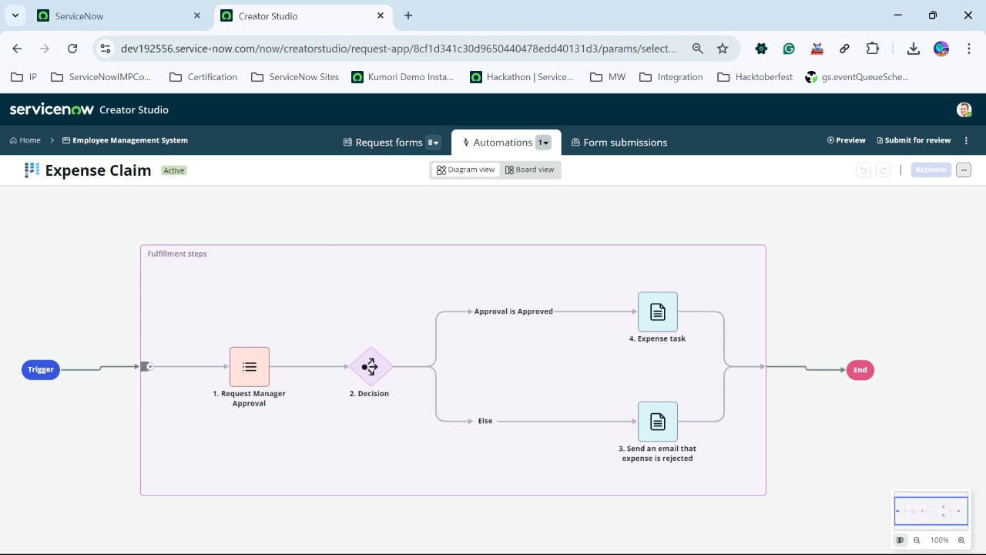
left_click(370, 366)
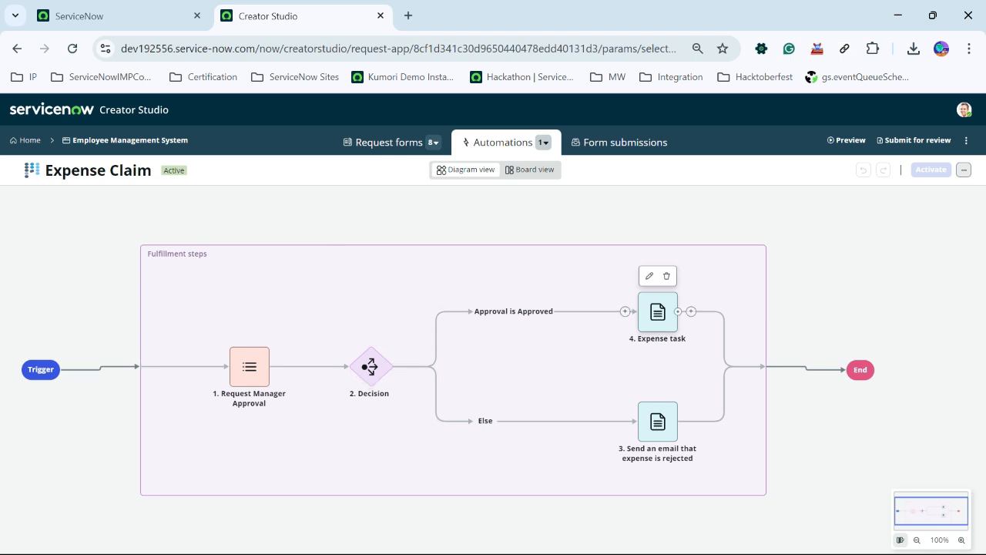
left_click(371, 366)
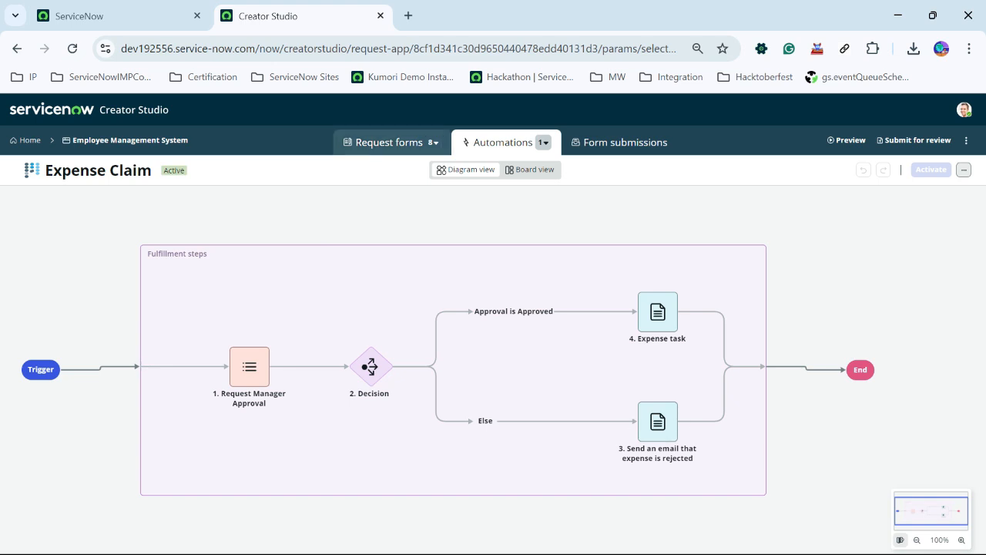
- Switch back through the request forms and automations, then open the form submissions list
left_click(389, 142)
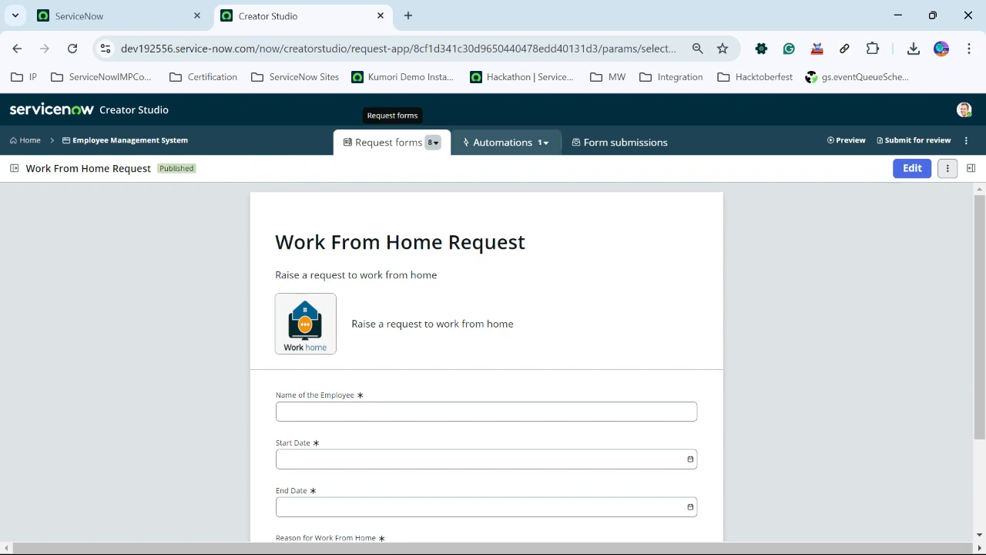
left_click(502, 142)
left_click(620, 141)
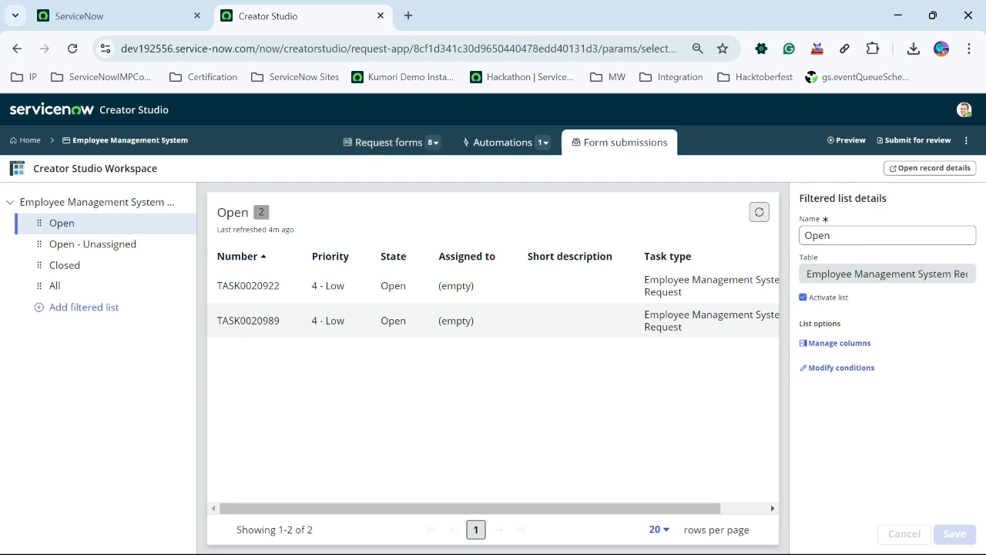
- Switch to the ServiceNow tab and open the Service Portal at the /sp address
left_click(116, 15)
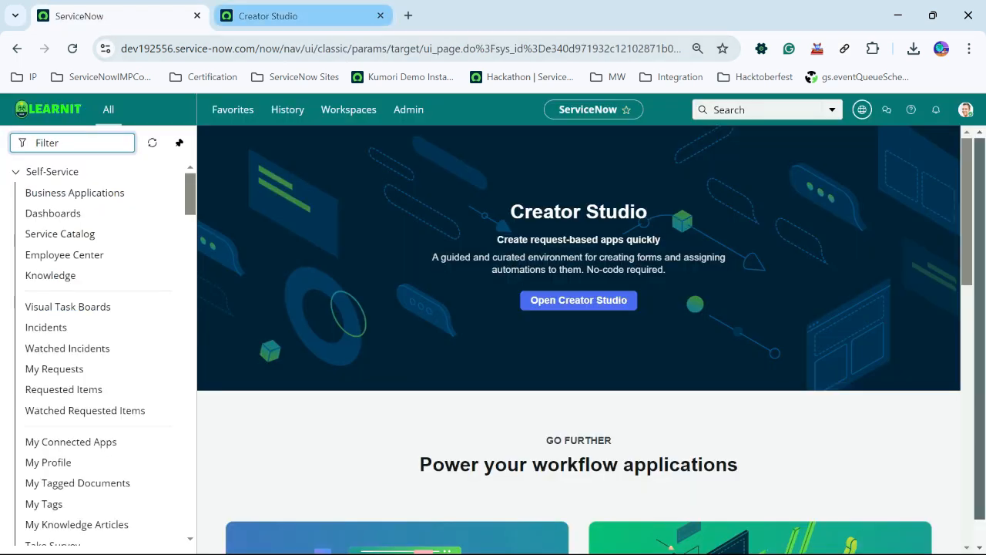
left_click_drag(257, 47, 678, 47)
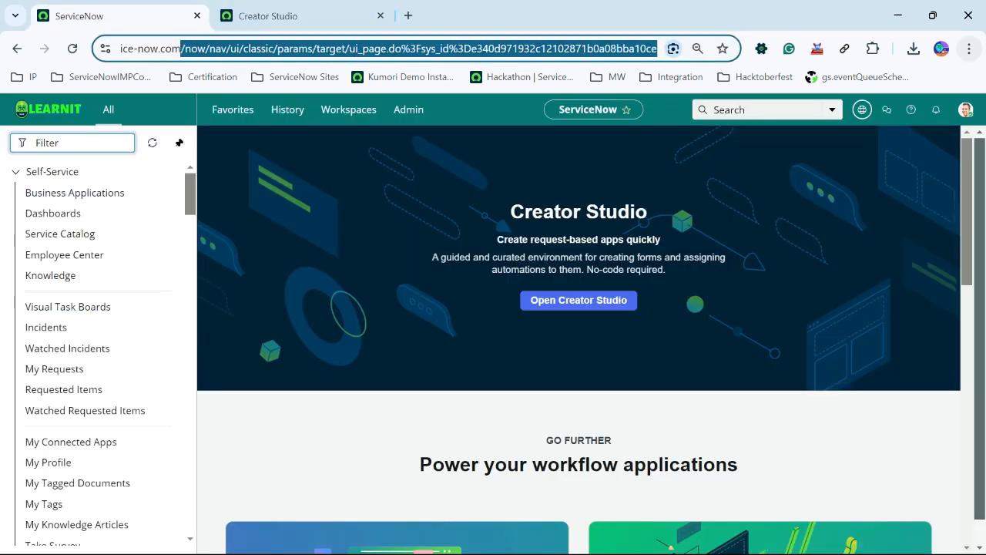
key("BackSpace")
type("/sp")
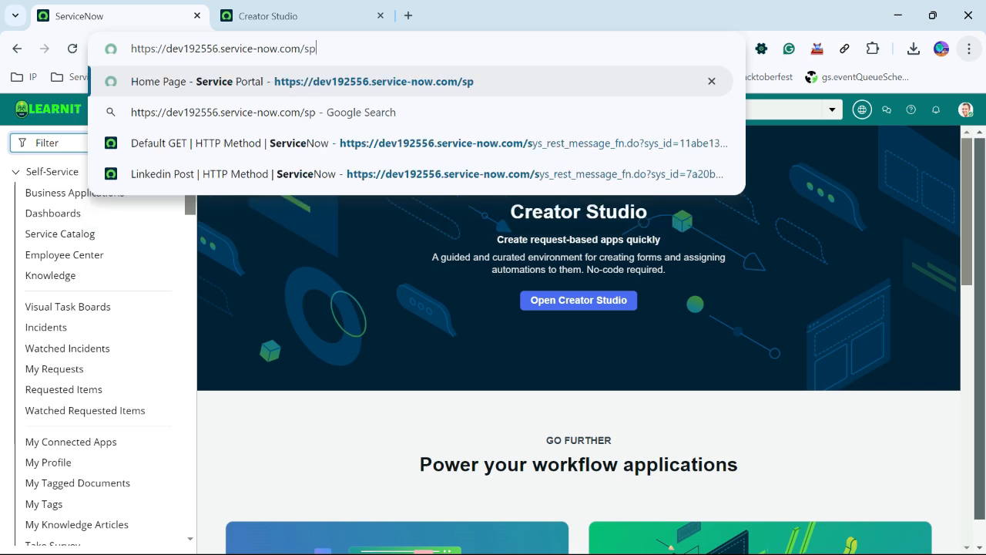
key("Return")
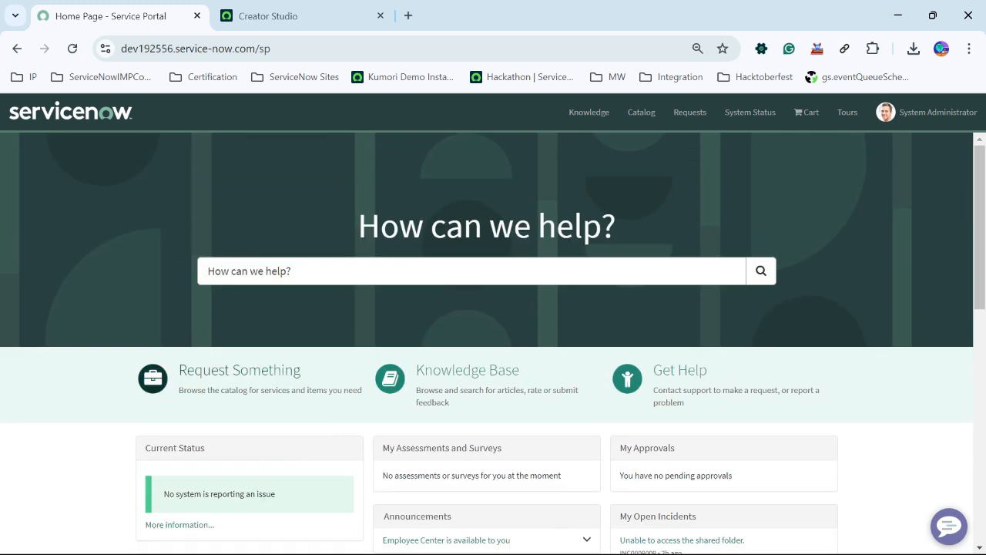
- Open Request Something, select the Employee Management catalog category, and browse its items
left_click(239, 371)
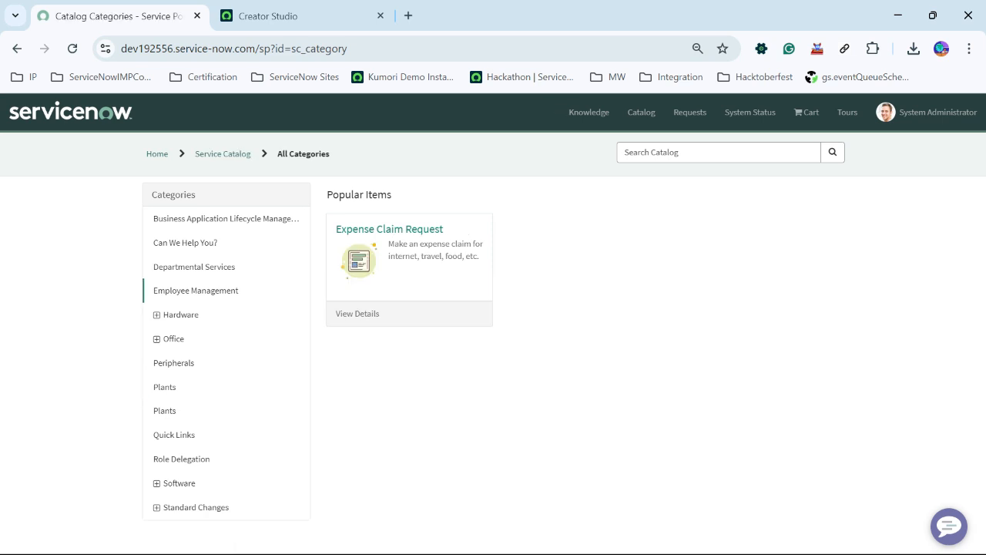
left_click(196, 291)
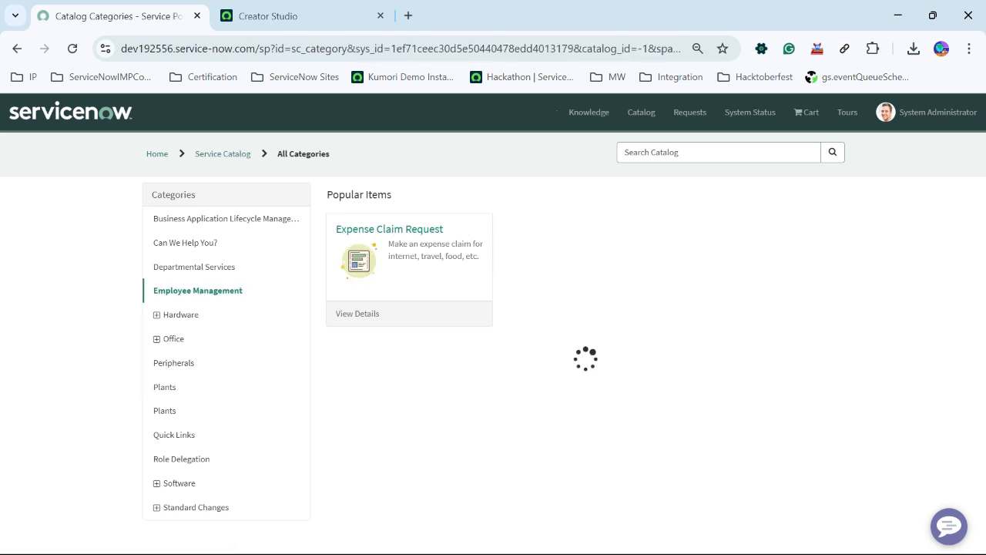
scroll(561, 366, "down", 1)
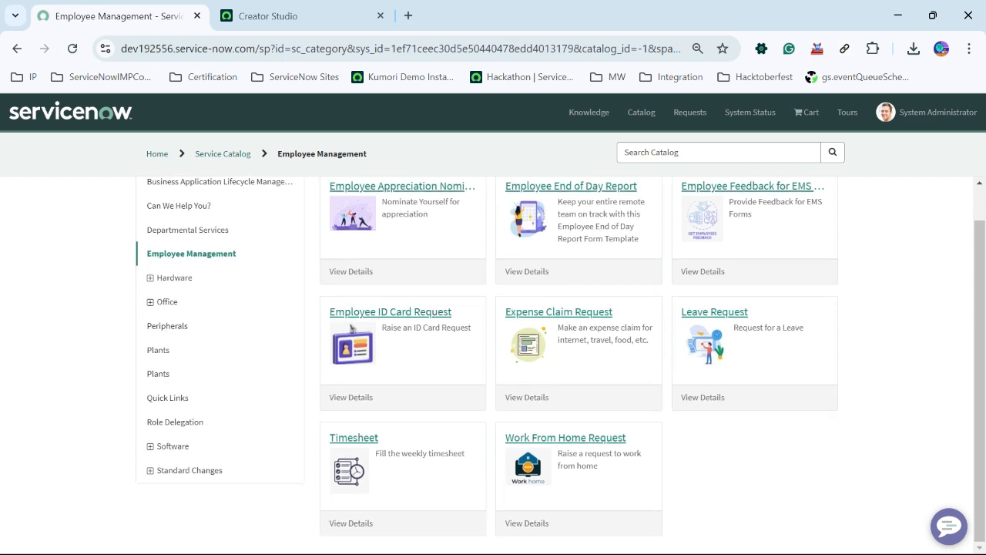
left_click_drag(817, 398, 464, 313)
left_click(463, 314)
scroll(350, 327, "up", 1)
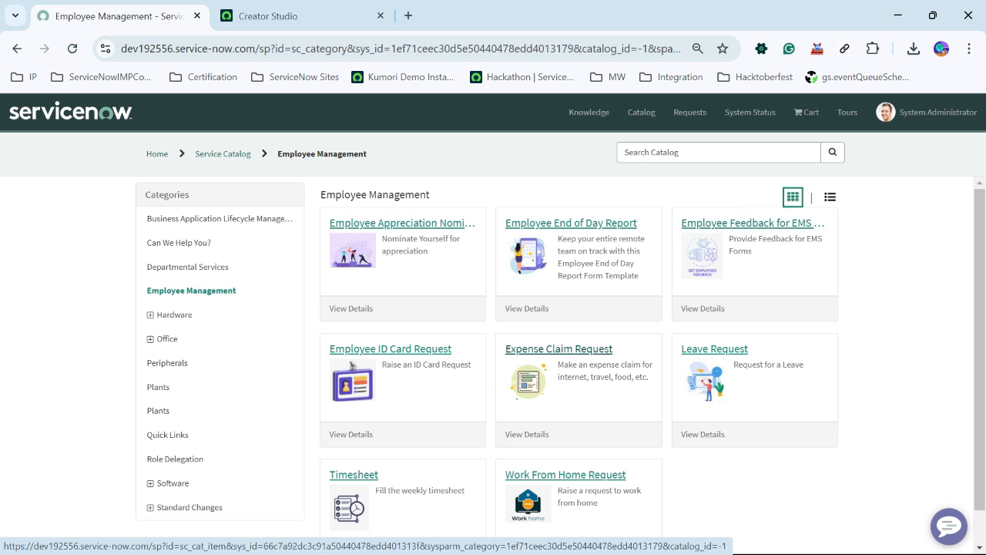
scroll(350, 328, "down", 1)
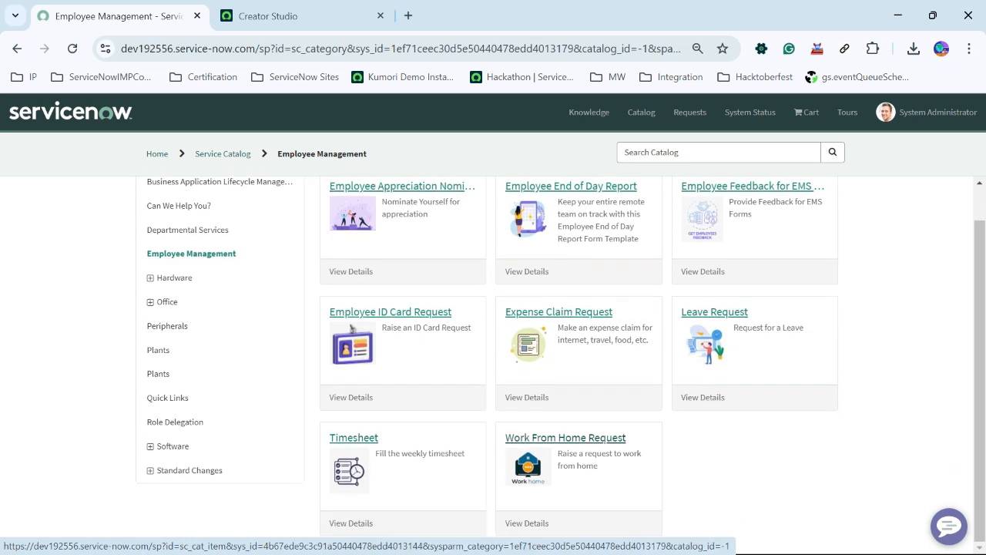
scroll(350, 328, "up", 1)
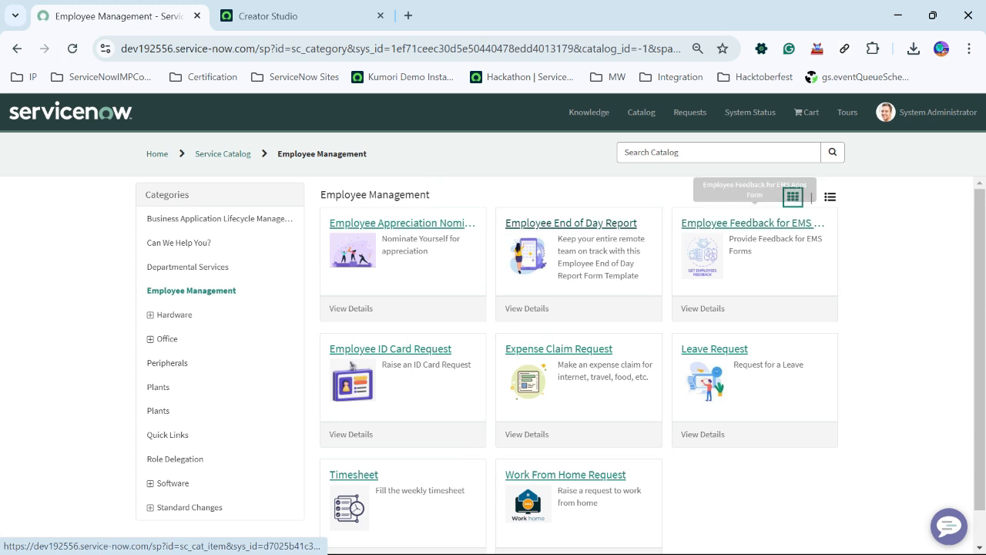
- Open the Employee Appreciation Nomination item and examine its employee and nomination dropdowns and reason field
left_click(401, 223)
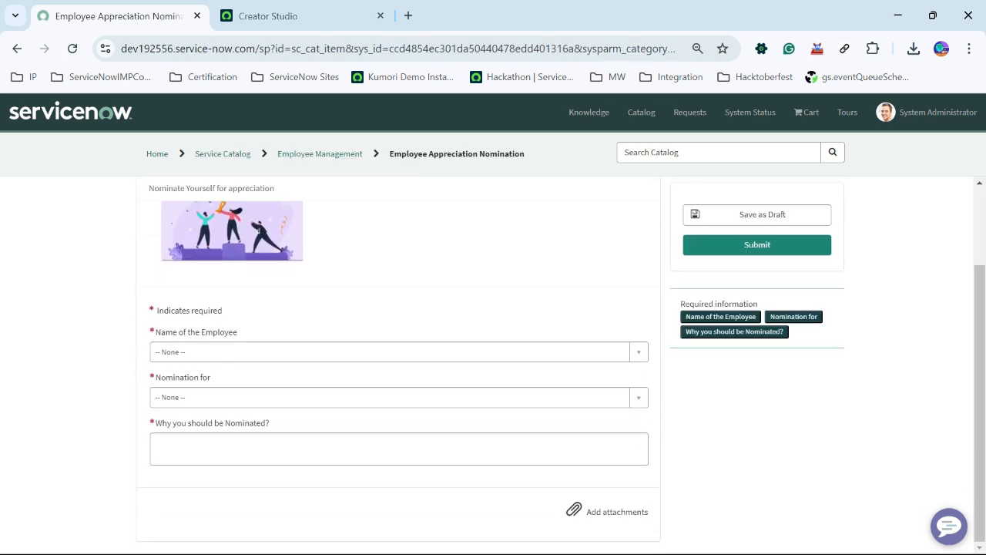
left_click(391, 352)
scroll(391, 406, "down", 4)
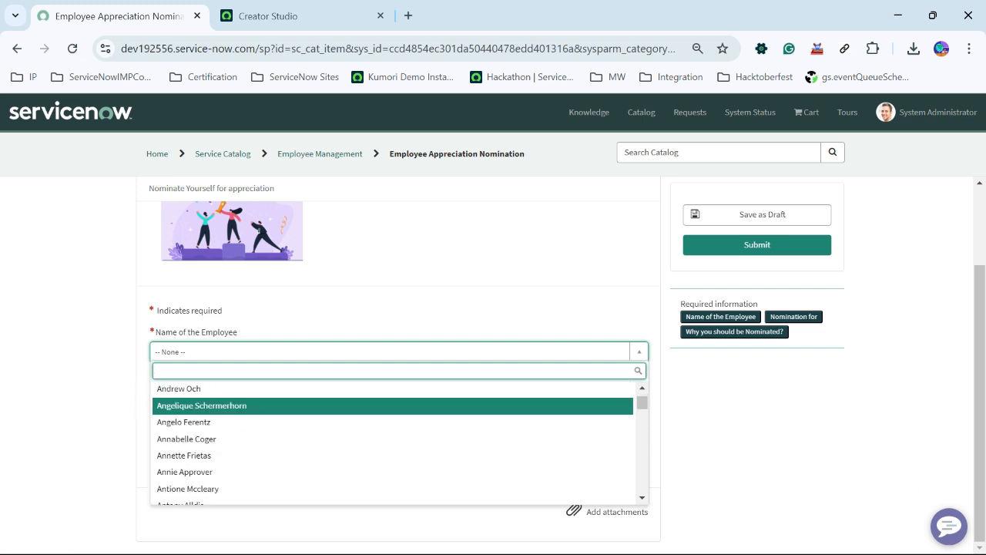
scroll(391, 409, "down", 3)
left_click(391, 312)
left_click(391, 397)
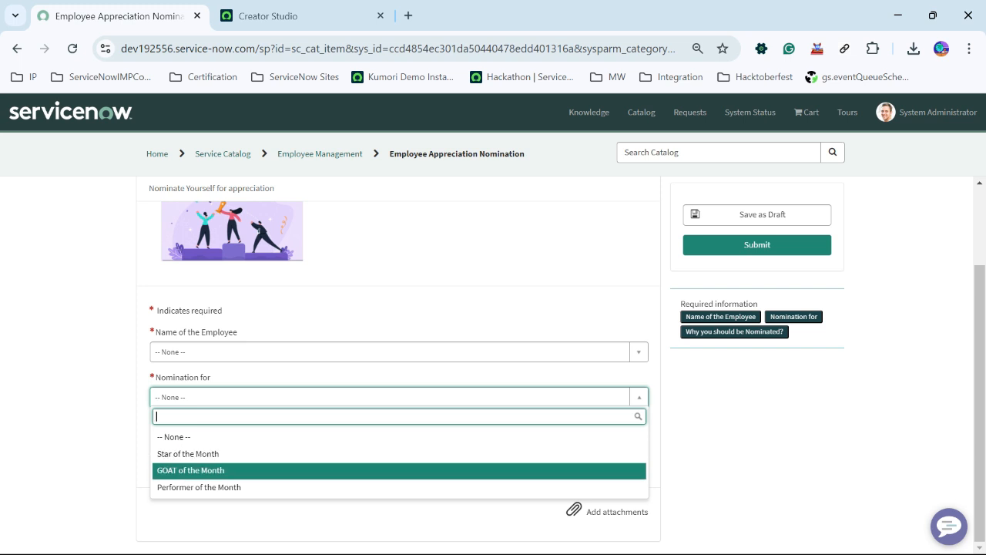
left_click(693, 455)
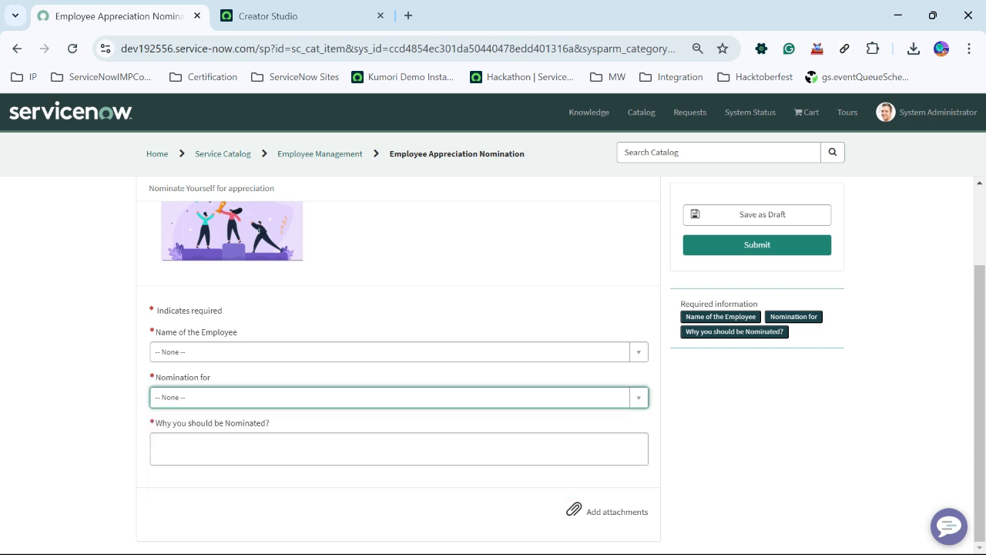
left_click(694, 455)
left_click(399, 448)
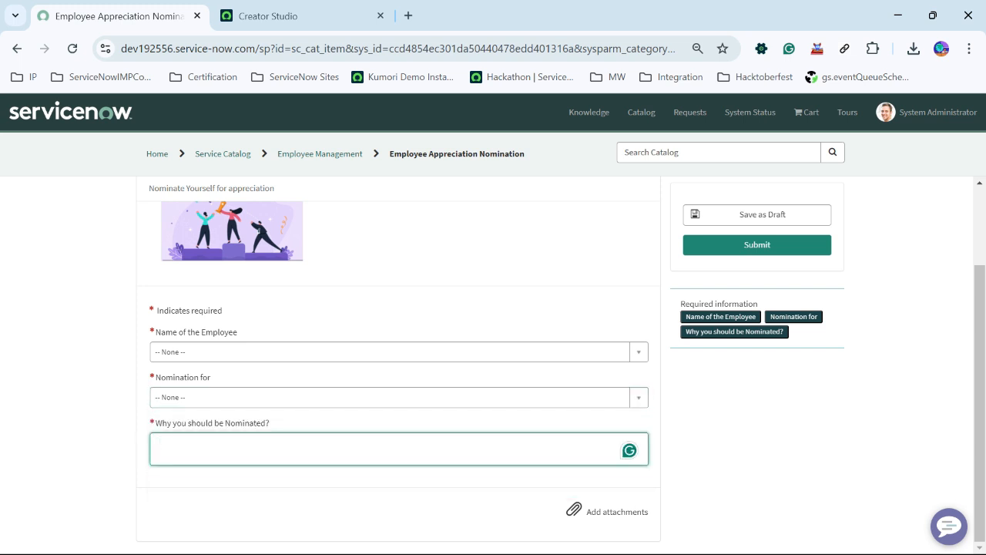
scroll(399, 363, "up", 2)
- Return to the Employee Management catalog and open the Expense Claim Request item to view its fields
left_click(17, 49)
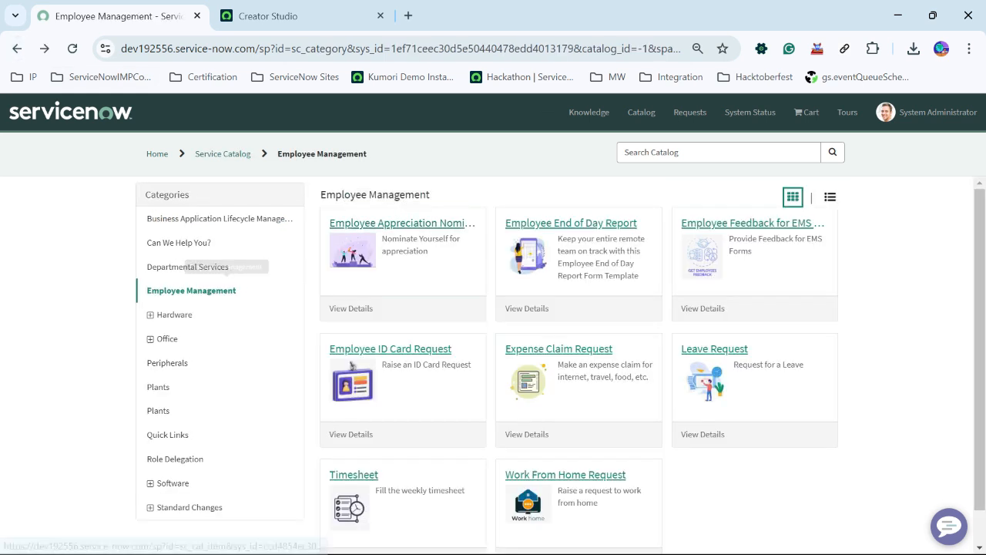
scroll(561, 362, "down", 1)
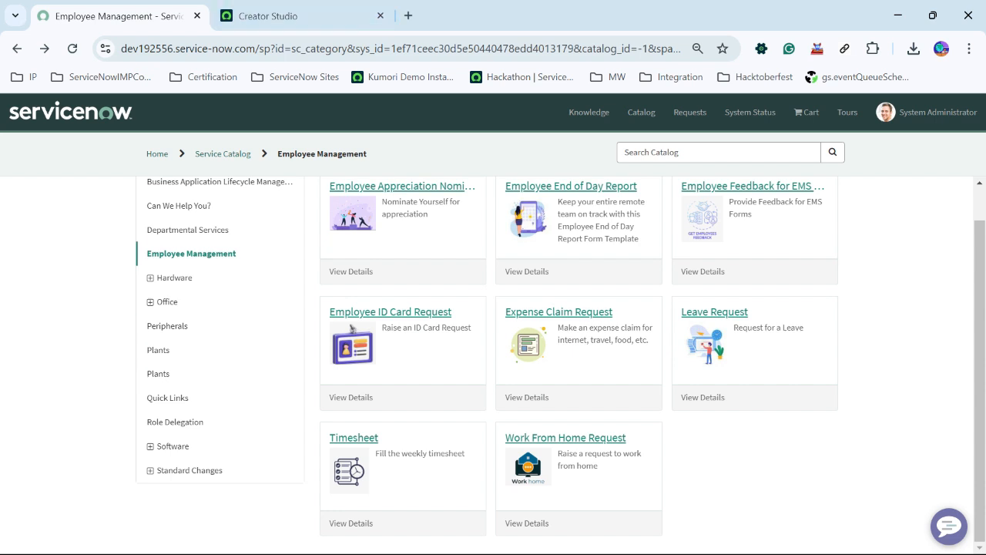
left_click(558, 311)
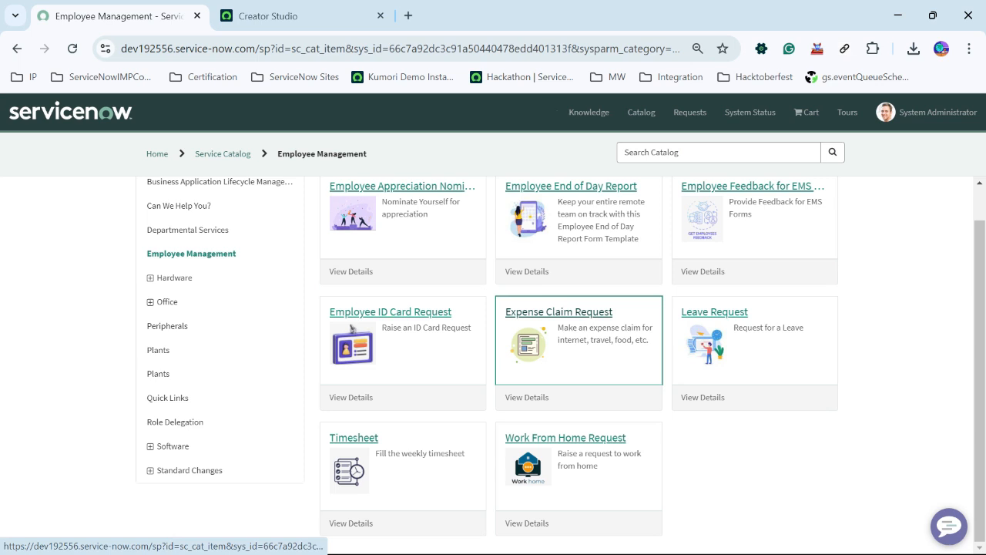
scroll(559, 311, "down", 2)
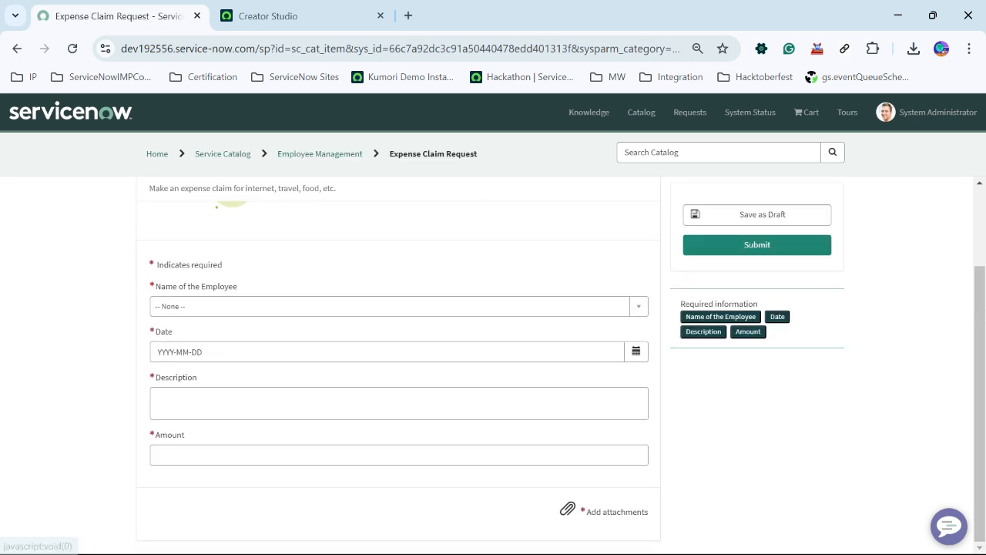
- Select System Administrator as the employee and set the claim date to 2024-10-07
left_click(559, 306)
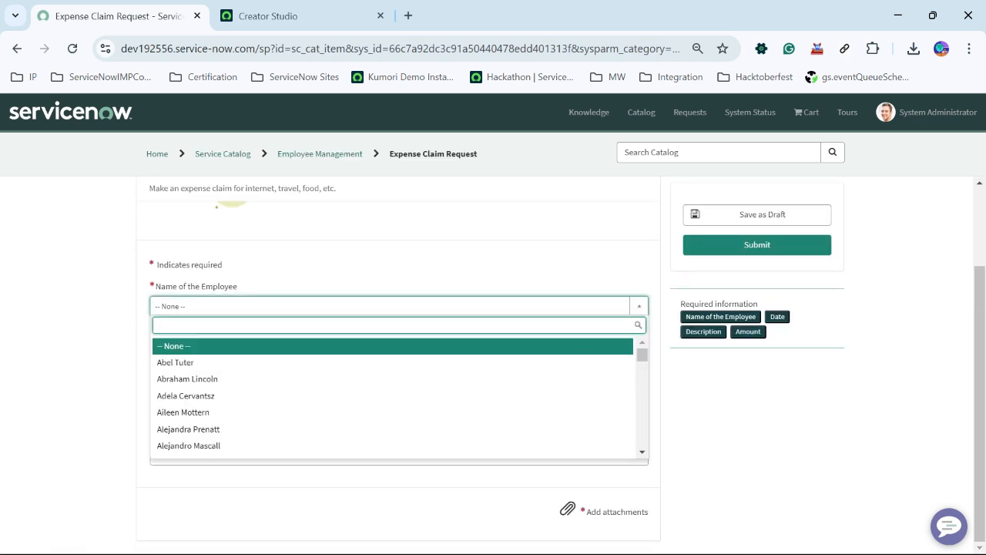
type("sytem")
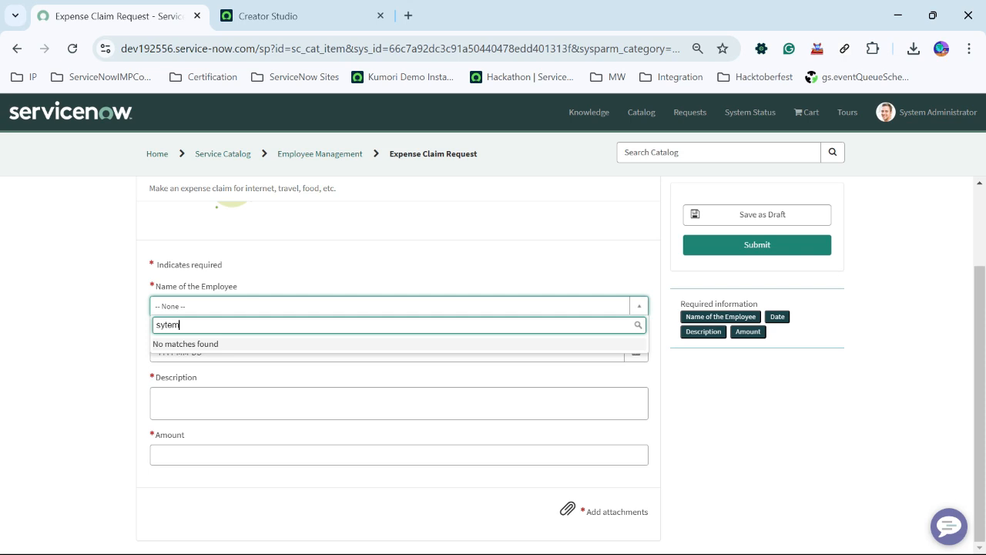
type("s")
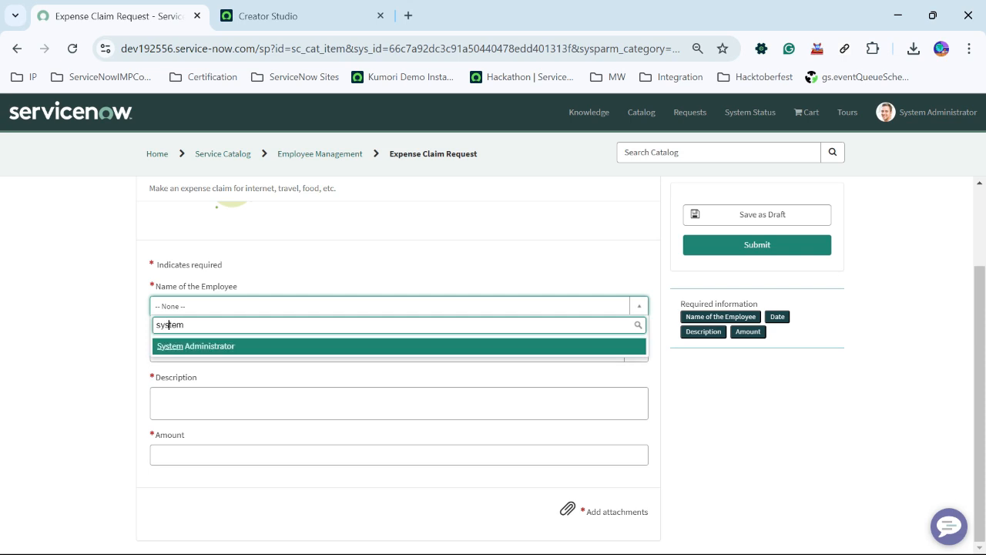
key("Return")
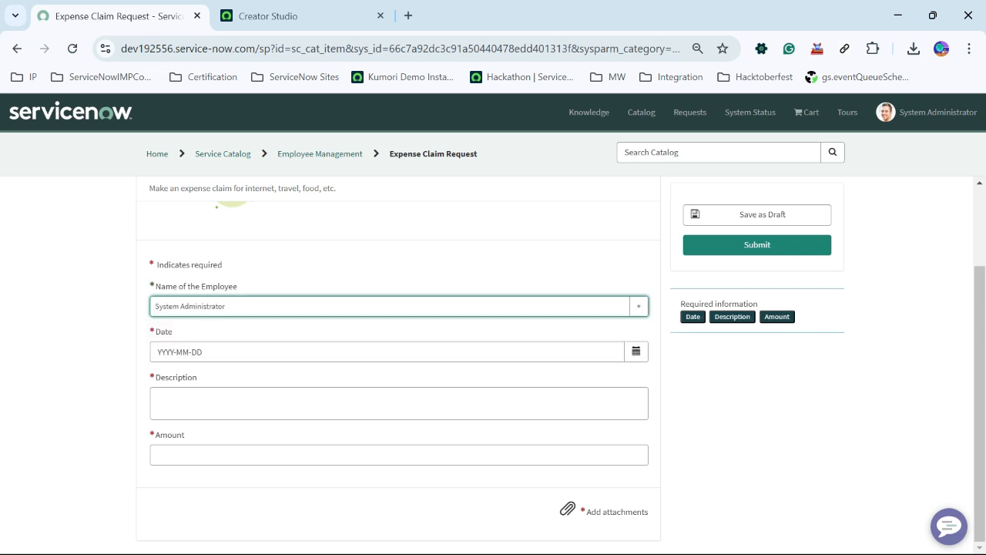
key("Tab")
left_click(636, 352)
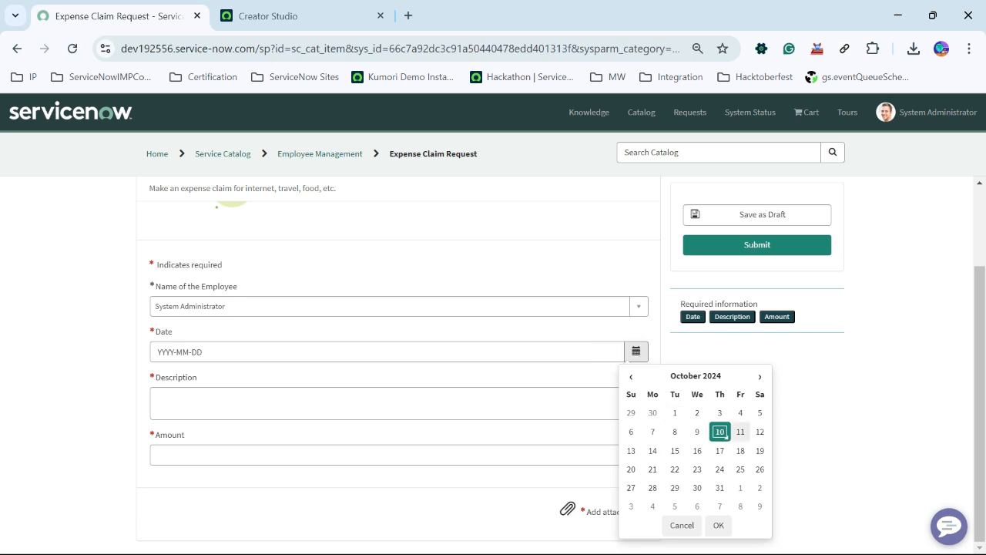
left_click(652, 432)
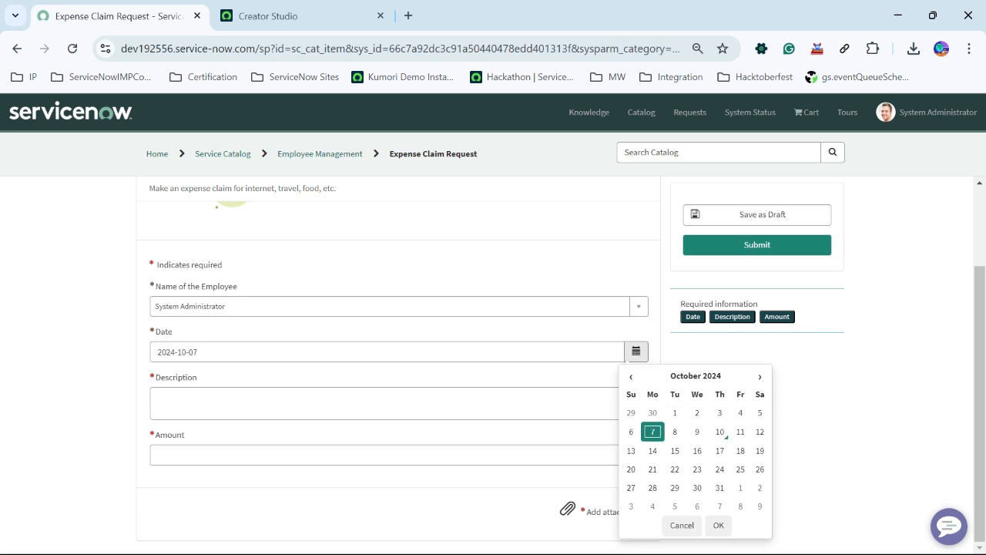
- Enter Client Visit as the description and 30000 as the amount
left_click(399, 403)
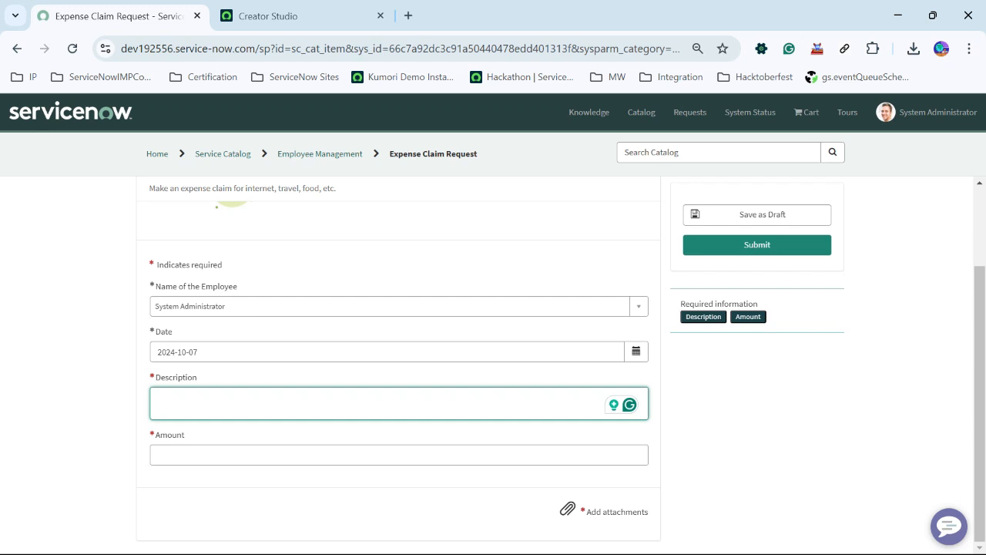
type("Cli")
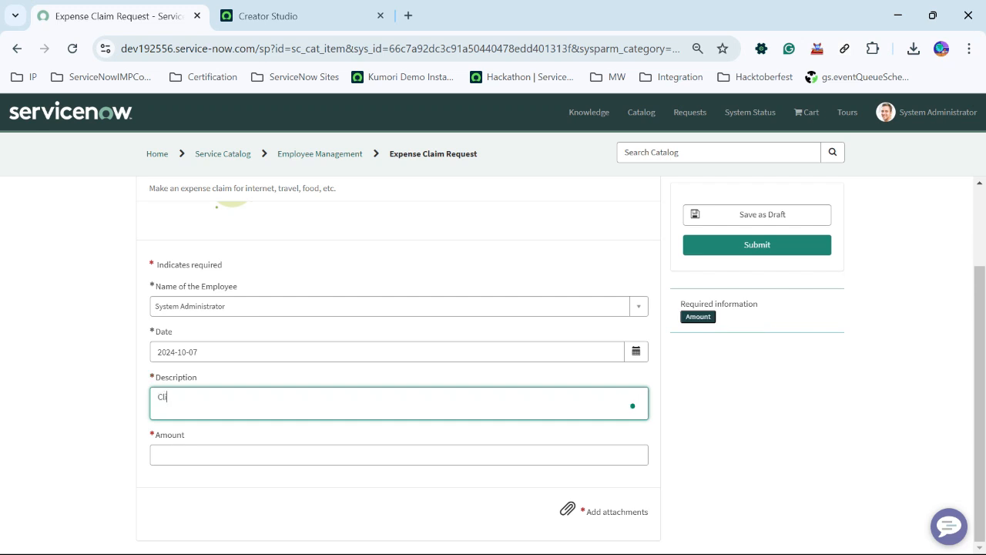
type("ent Visit")
left_click(158, 454)
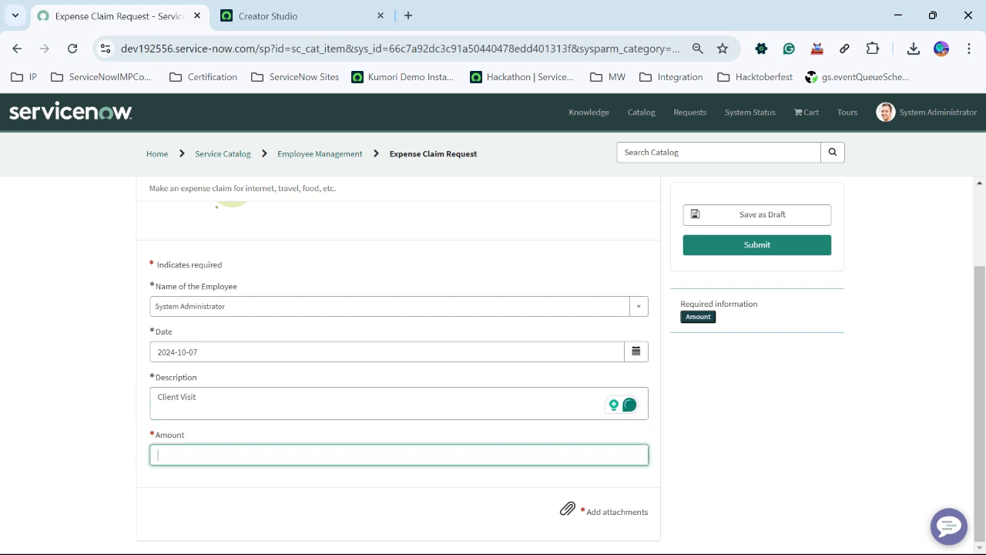
type("30000")
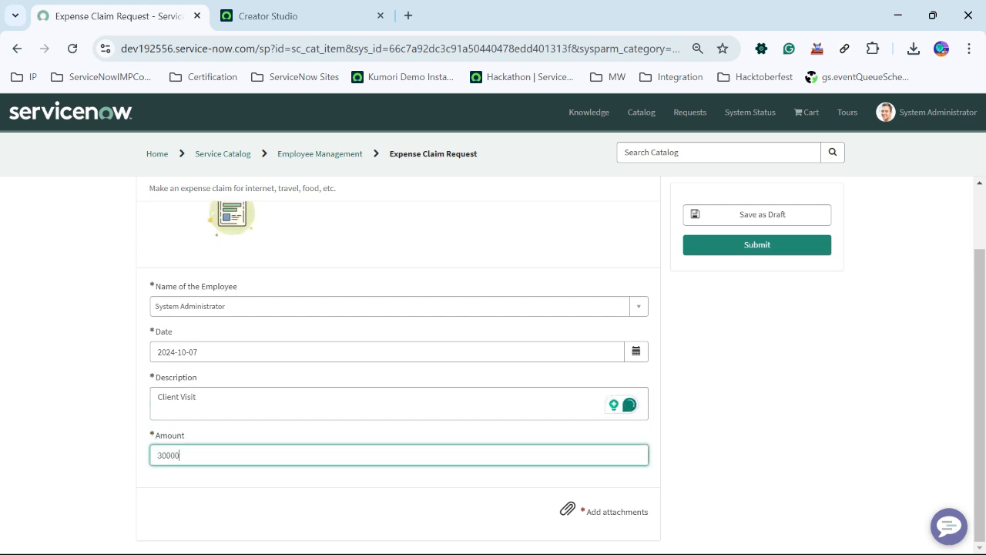
- Try to submit the expense claim request and dismiss the alert
left_click(745, 375)
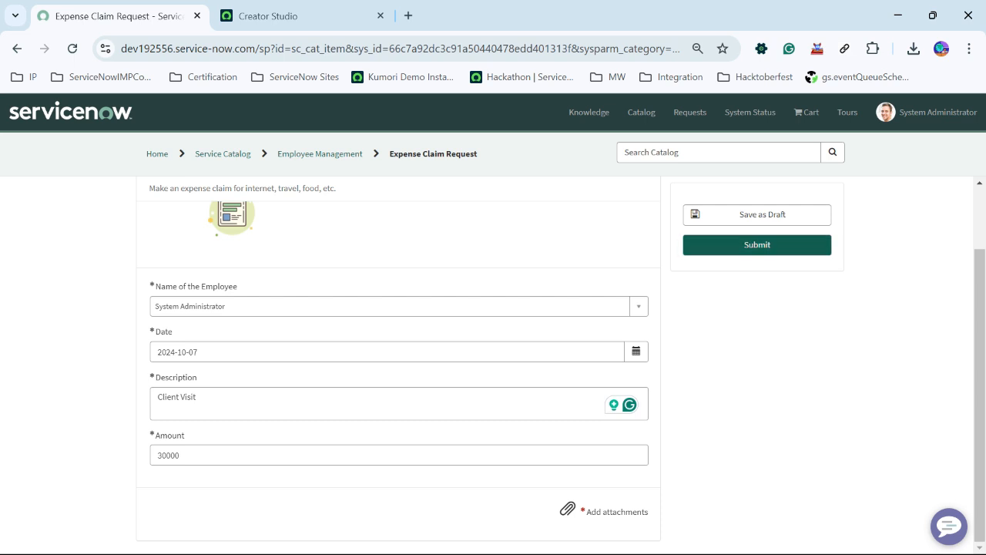
left_click(756, 245)
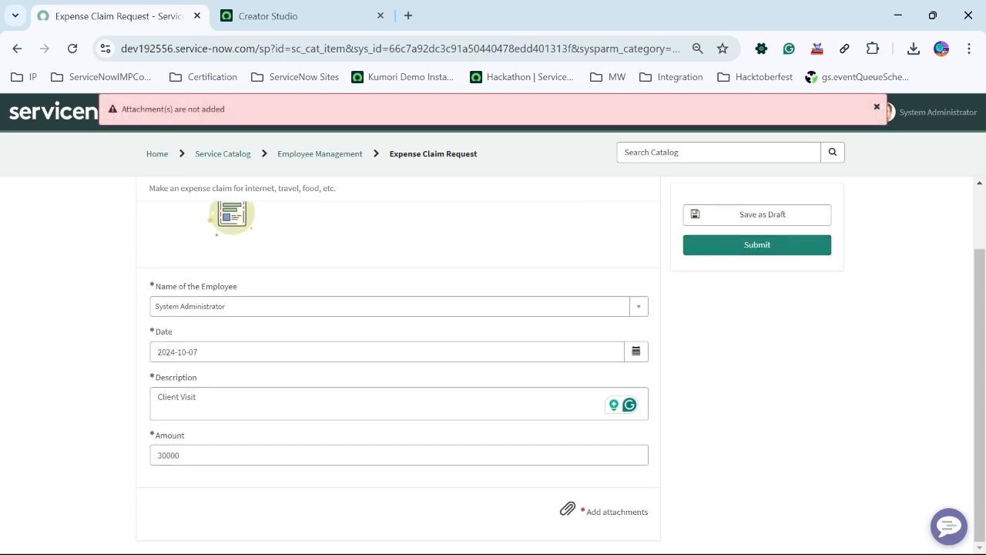
left_click_drag(225, 109, 120, 108)
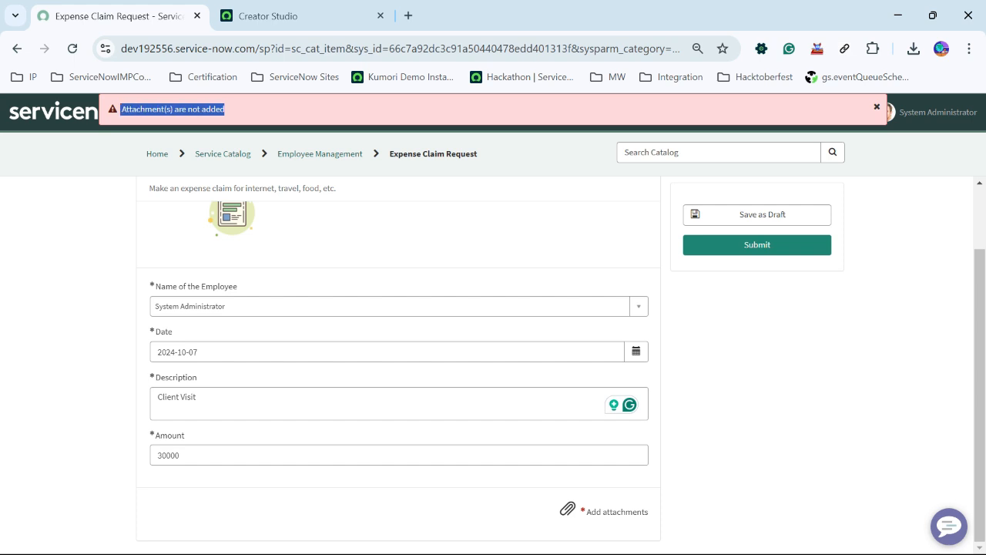
left_click(173, 110)
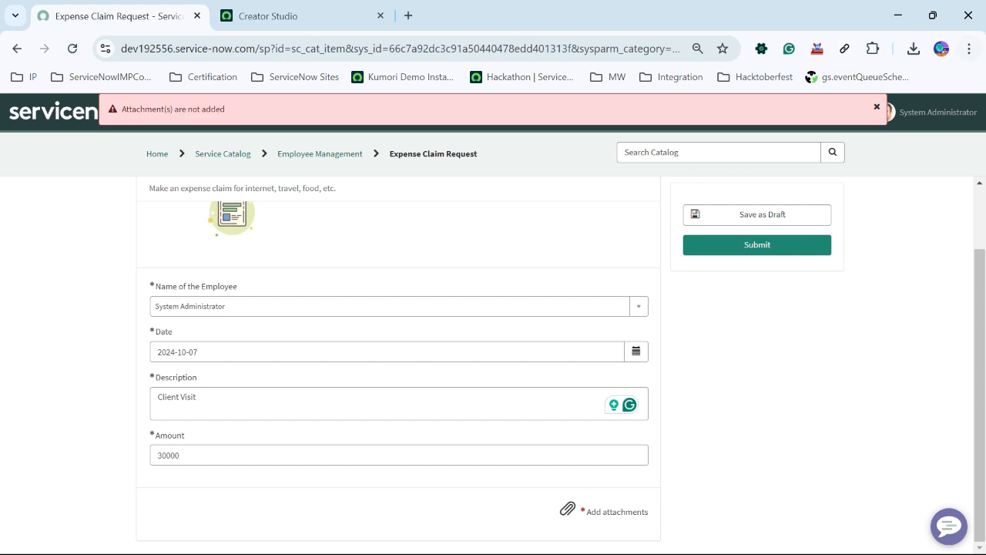
left_click(876, 107)
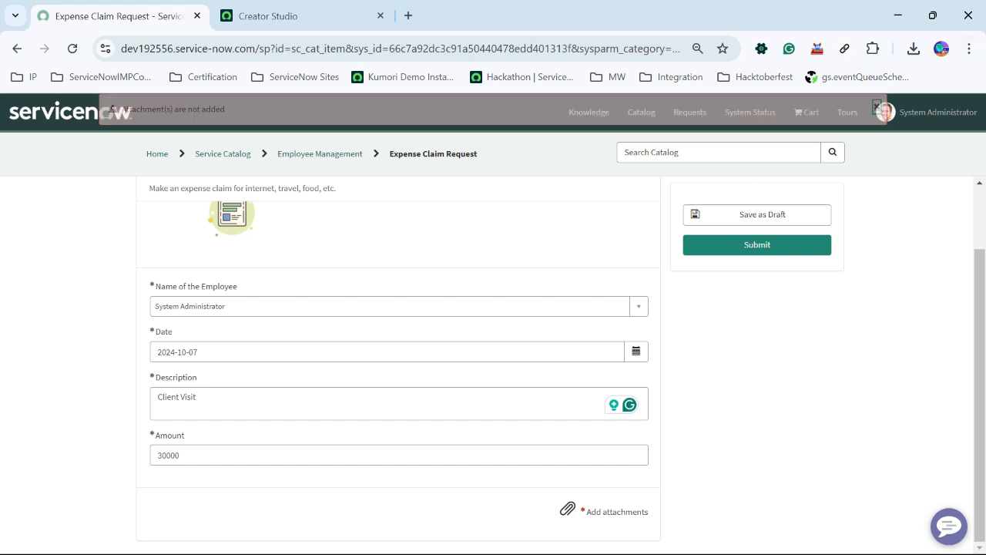
- Attach a timesheet .xlsx file from the Downloads folder and submit the expense claim request
left_click(567, 509)
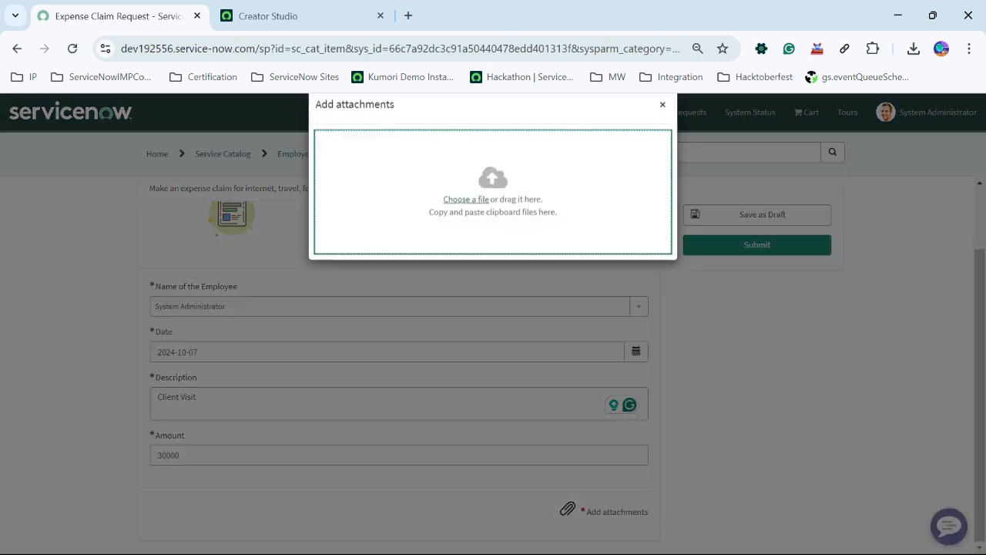
left_click(464, 223)
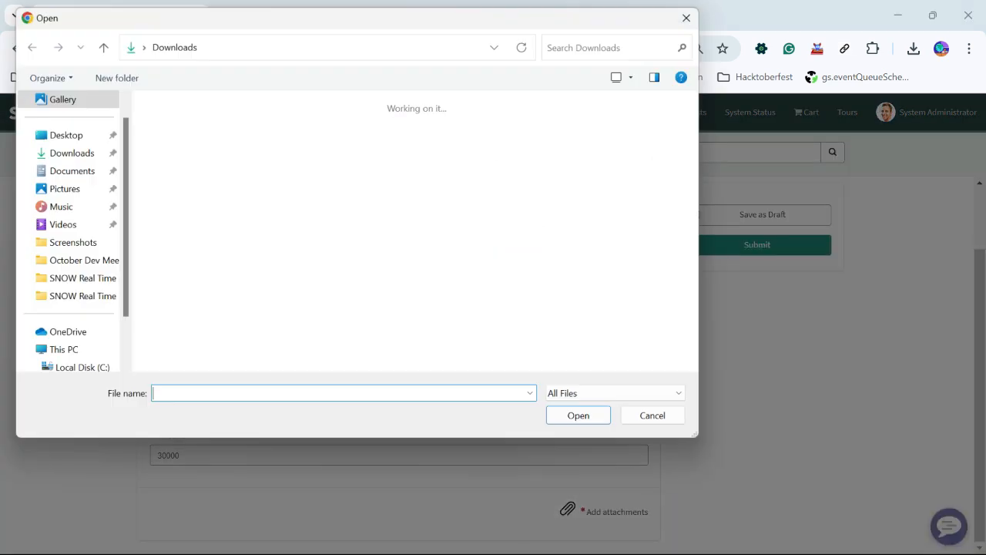
scroll(462, 225, "down", 10)
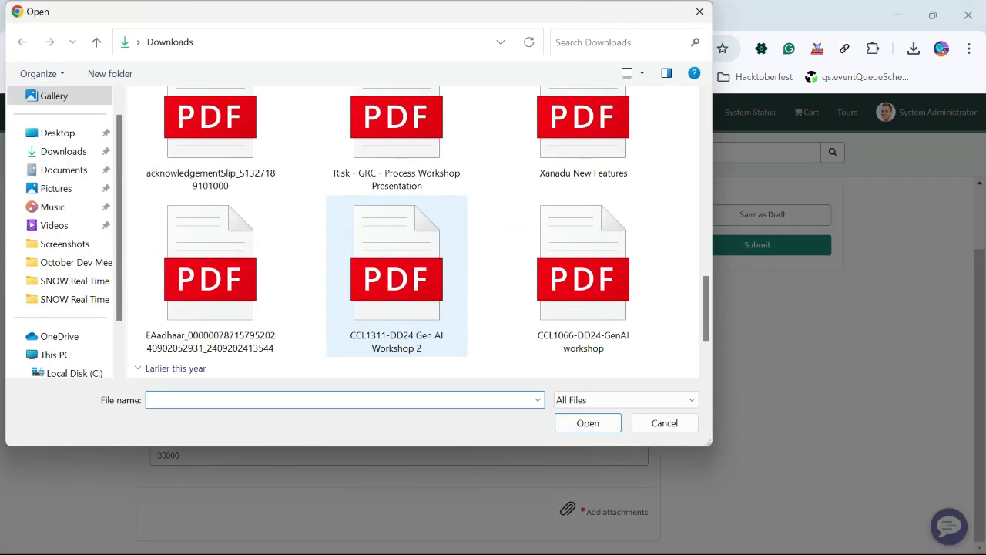
scroll(396, 293, "down", 2)
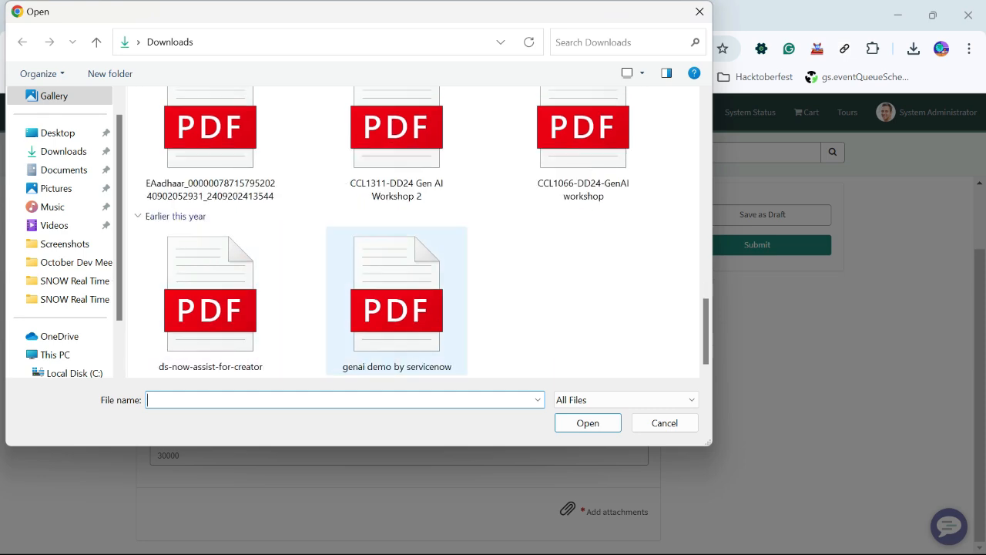
scroll(570, 235, "up", 3)
double_click(584, 188)
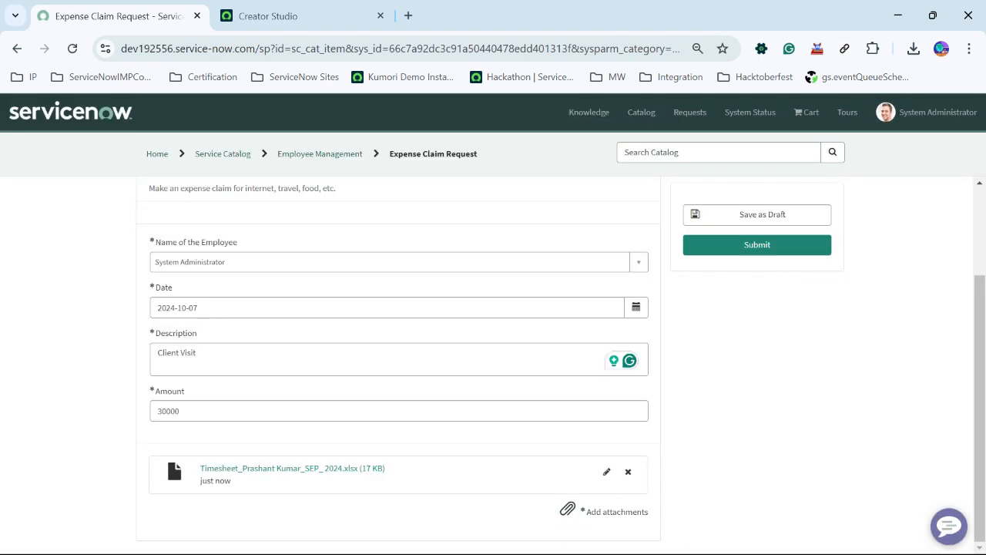
scroll(399, 358, "up", 3)
left_click(756, 244)
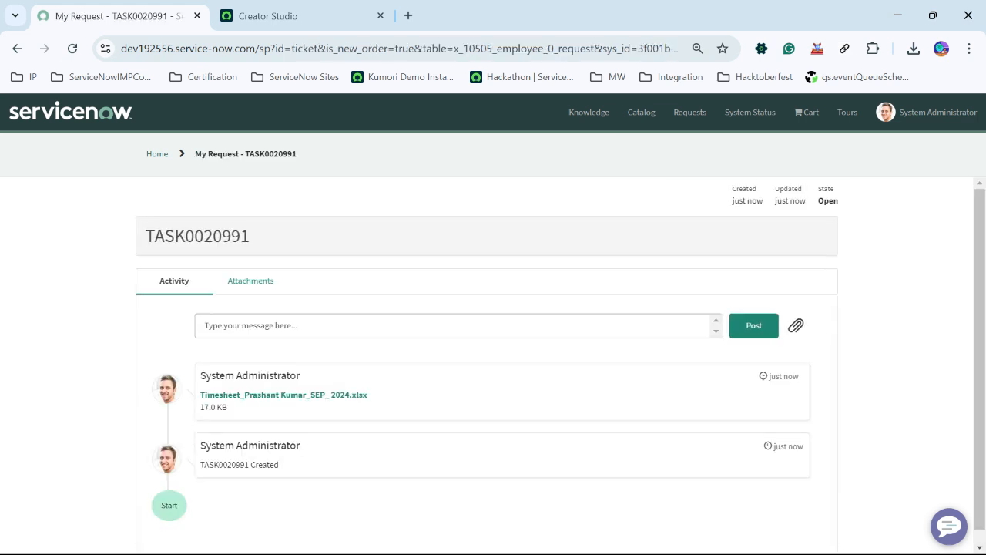
- Open the instance's base address in a new tab and move that tab to the front
double_click(225, 465)
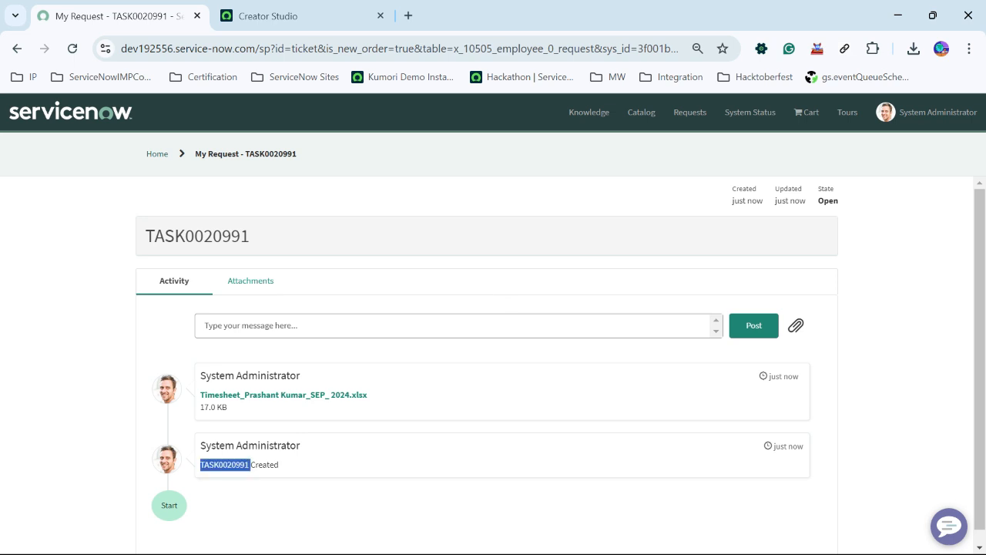
left_click_drag(261, 49, 120, 49)
key("ctrl+c")
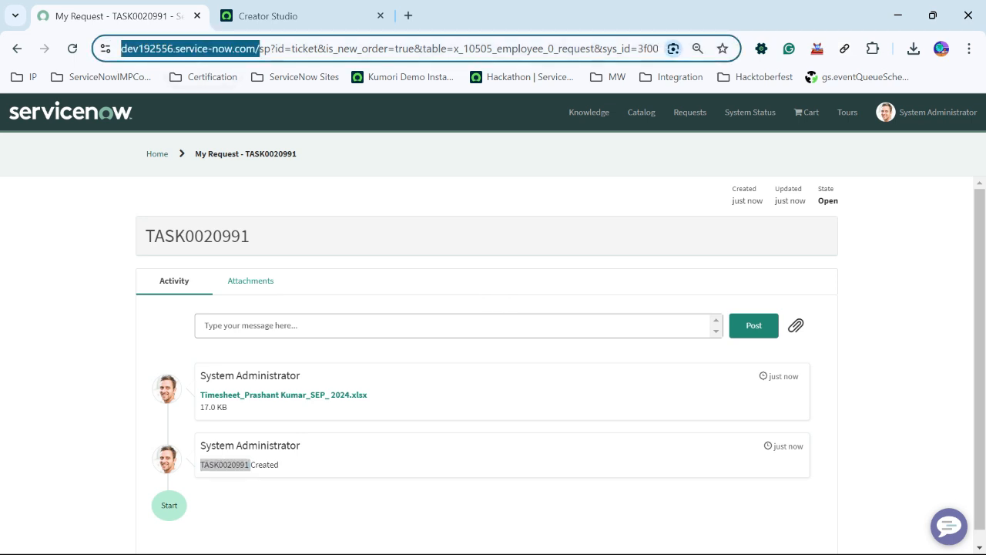
left_click(570, 15)
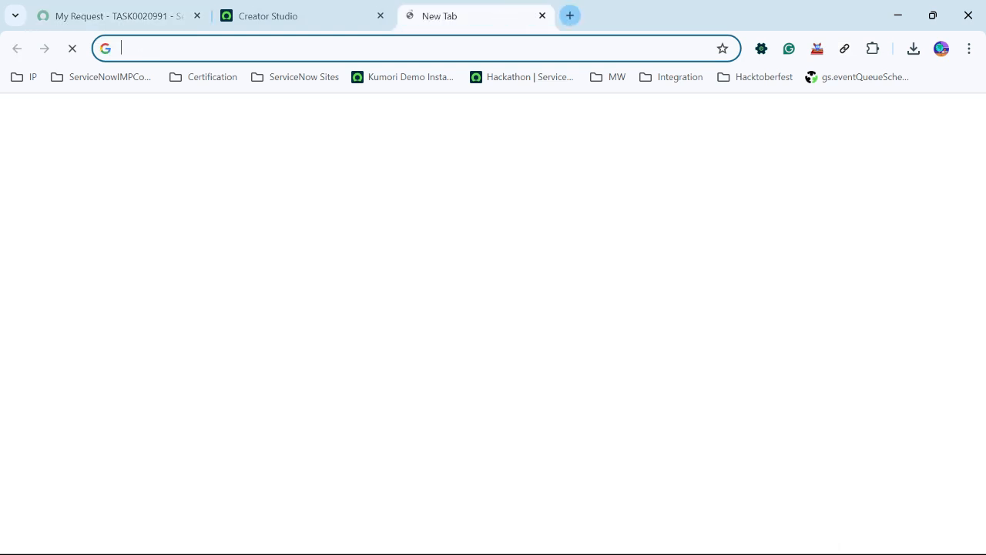
key("ctrl+v")
key("Return")
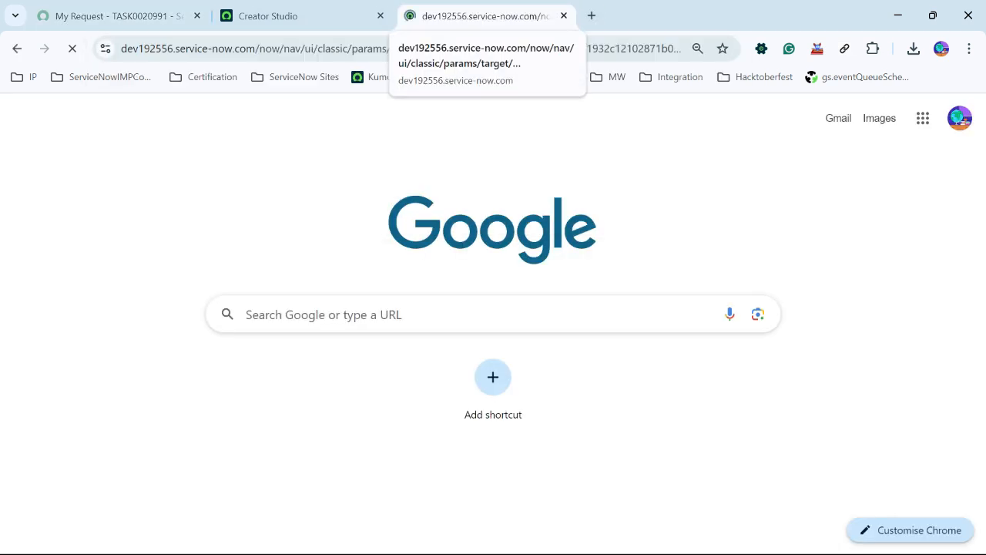
left_click_drag(478, 15, 110, 15)
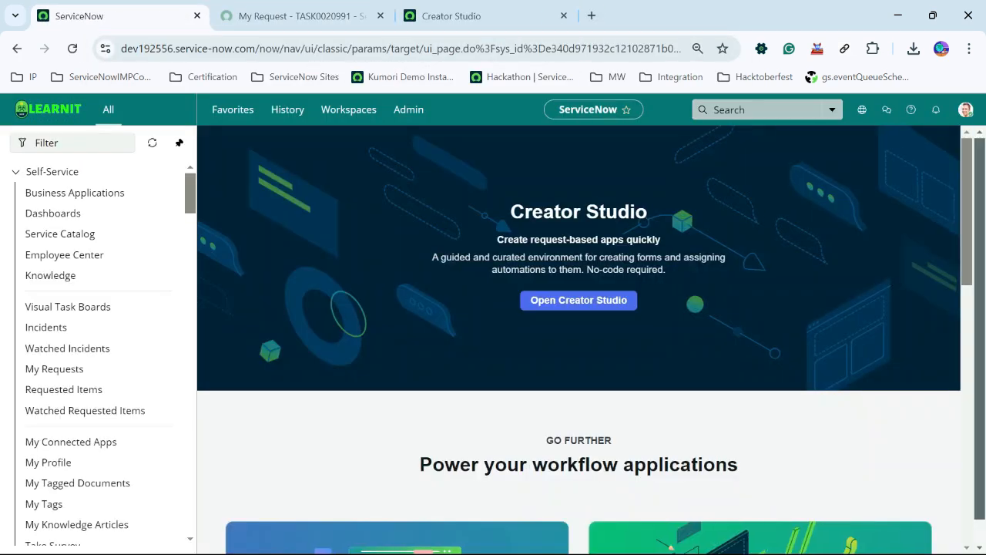
- Search the platform for the submitted task TASK0020991 copied from the portal request page
left_click(751, 109)
key("ctrl+v")
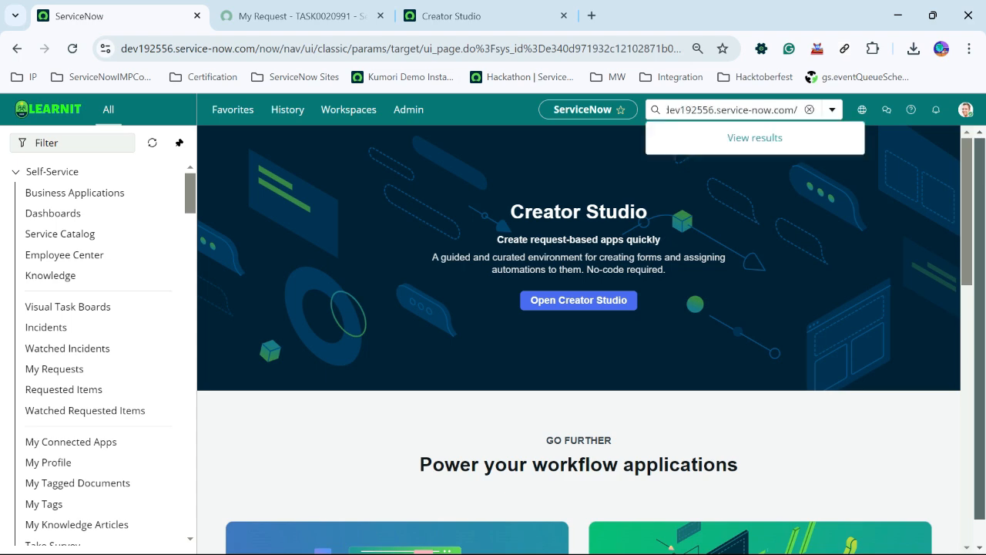
left_click(467, 16)
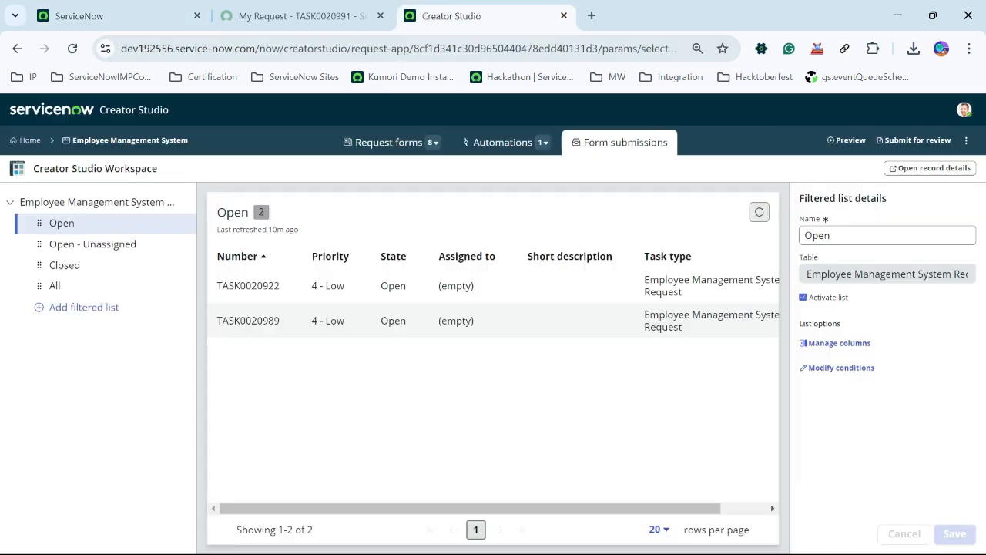
left_click(303, 15)
double_click(225, 464)
key("ctrl+c")
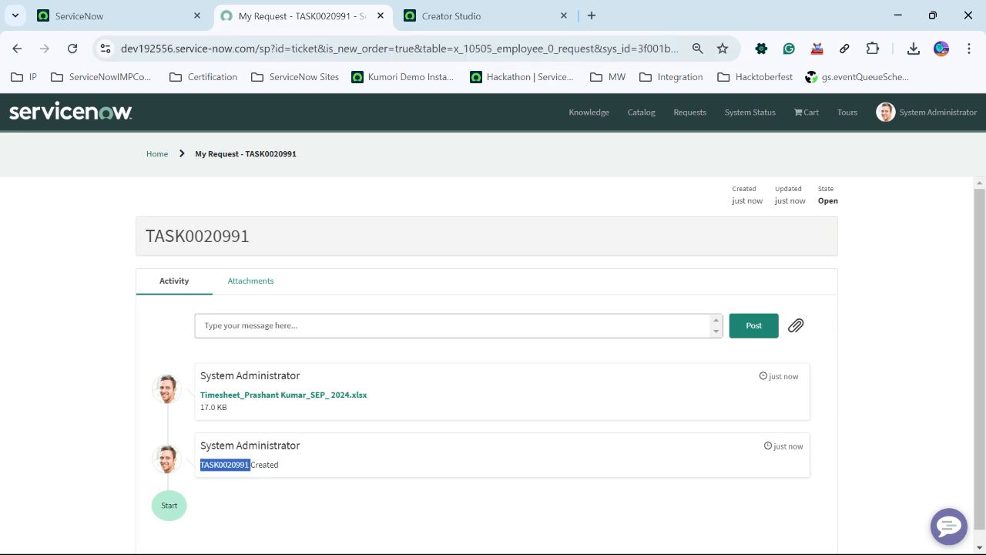
left_click(116, 15)
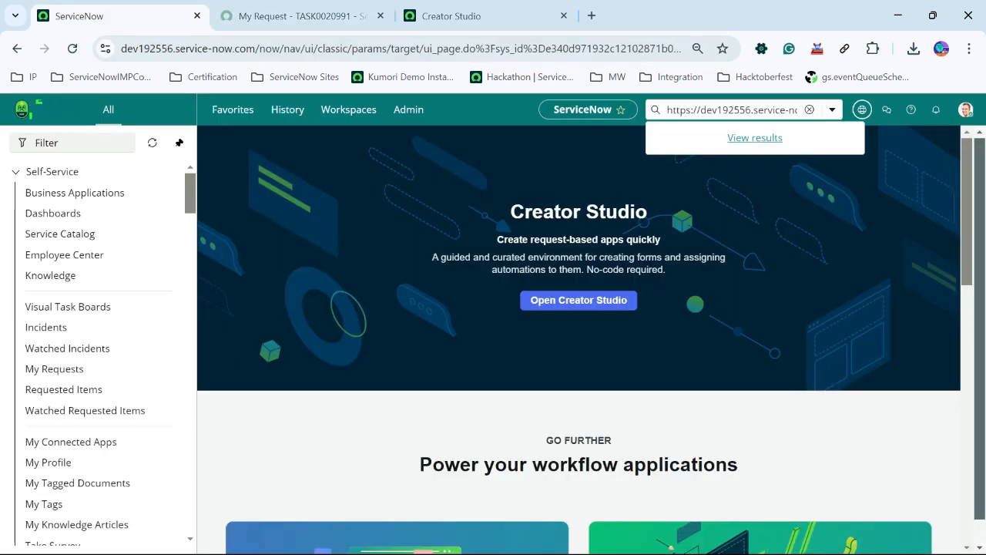
key("ctrl+v")
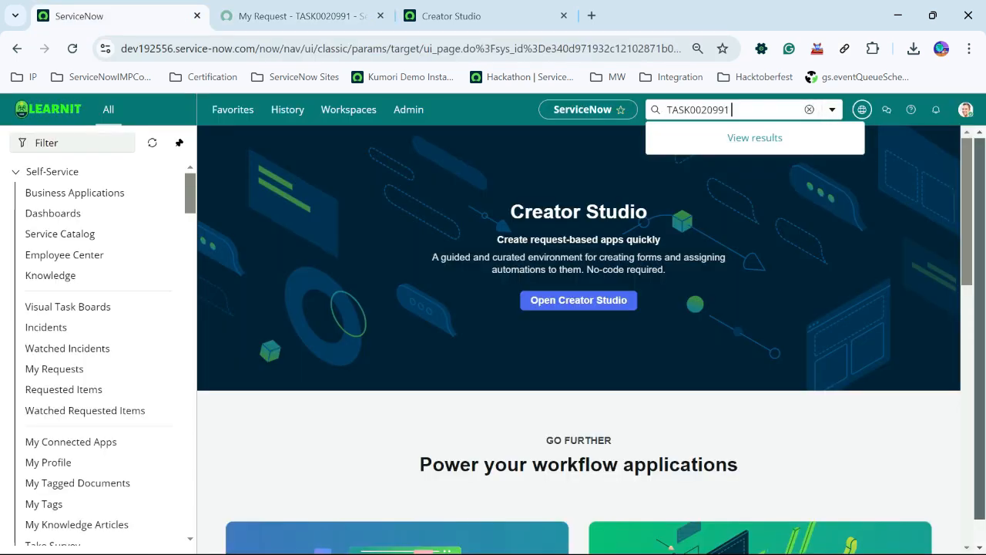
key("Return")
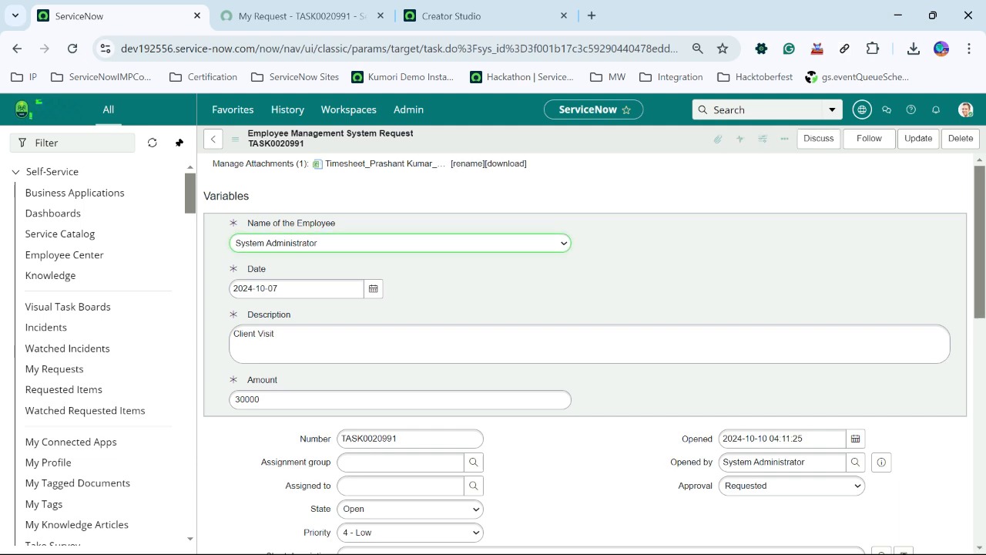
- Approve the pending approver record on TASK0020991 from the task's Approvers list
scroll(586, 354, "down", 15)
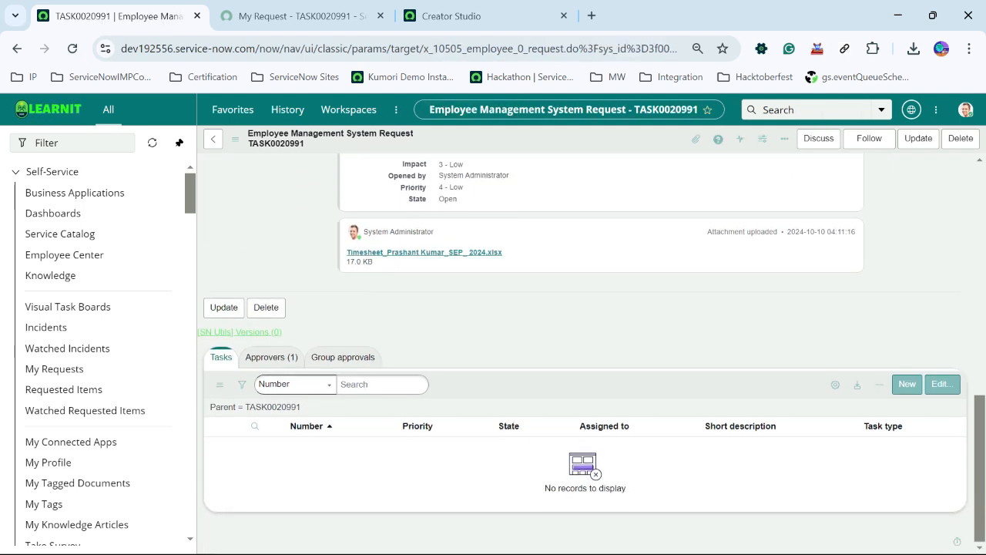
left_click(271, 358)
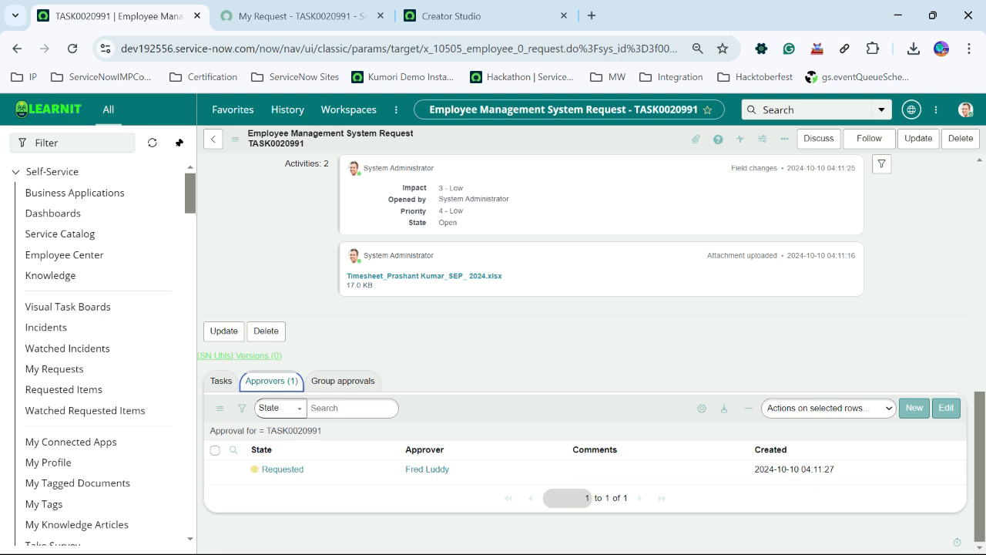
right_click(283, 469)
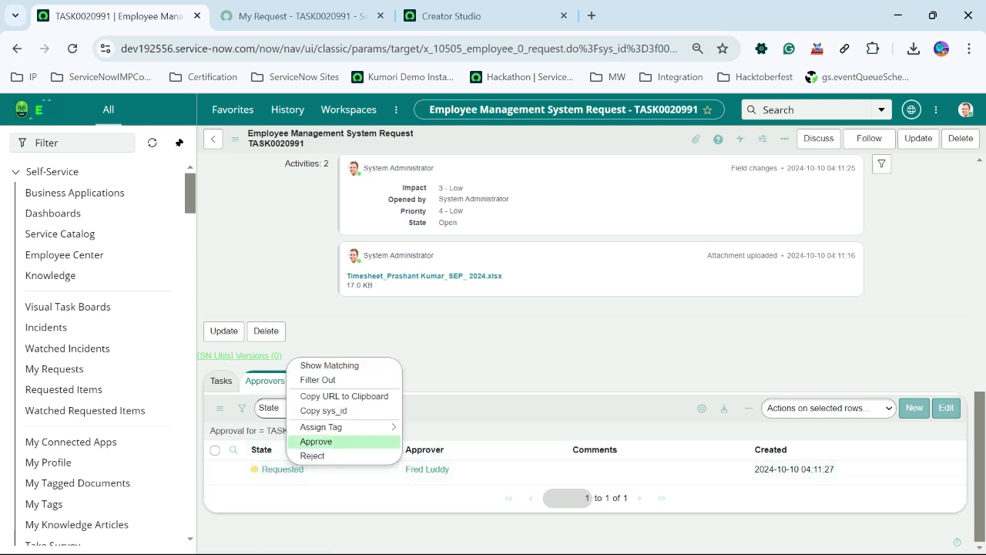
left_click(316, 441)
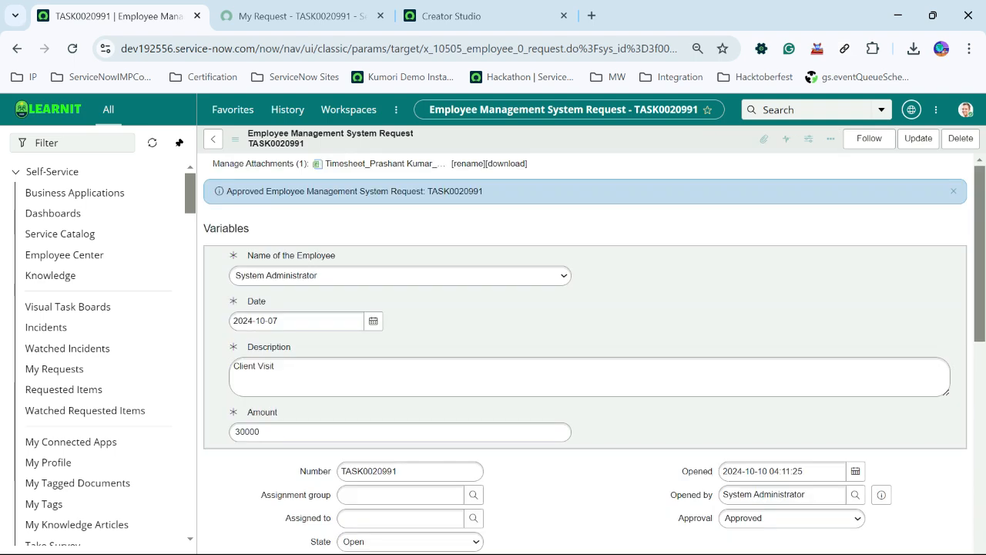
- Reload the task form and open the generated Expense task subtask from its Tasks list
scroll(586, 347, "down", 10)
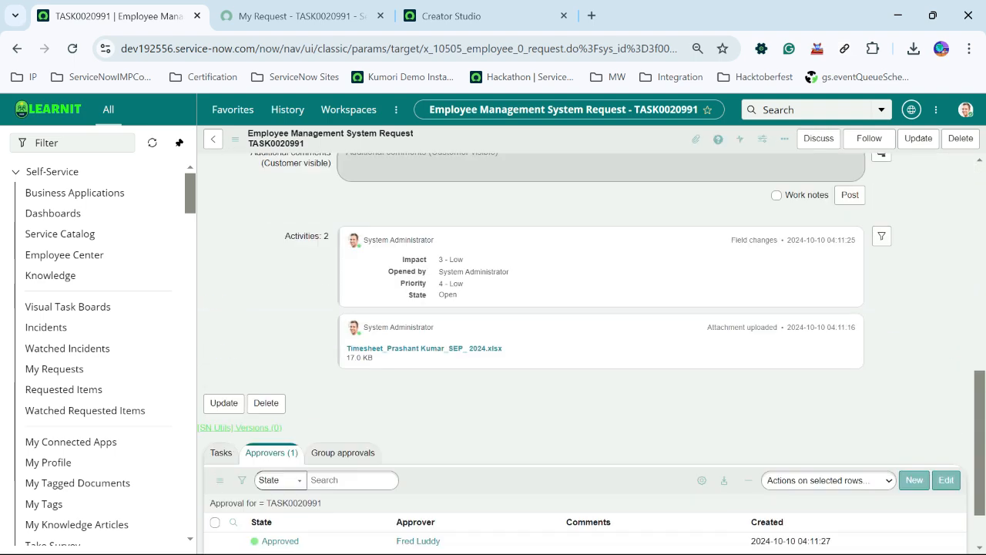
scroll(586, 347, "down", 2)
right_click(531, 139)
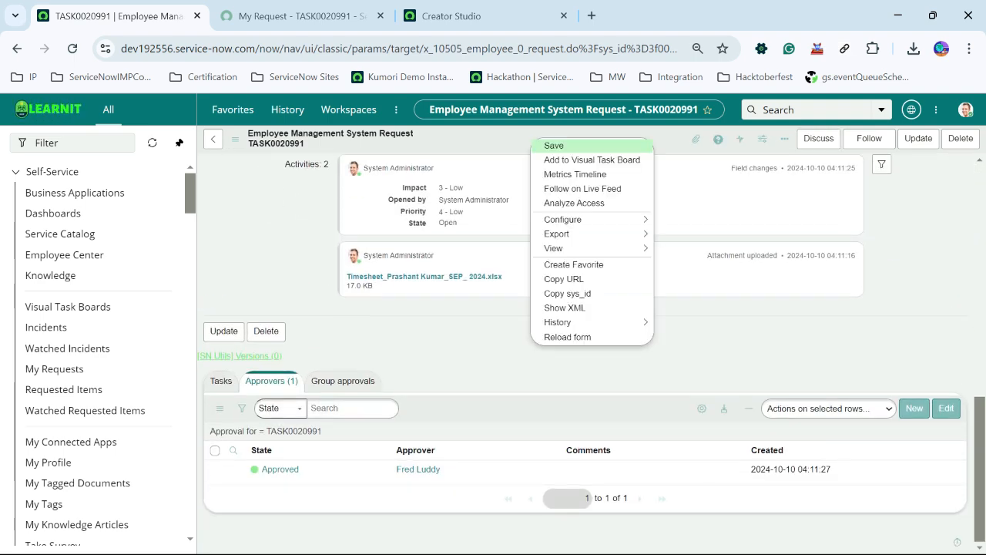
left_click(567, 337)
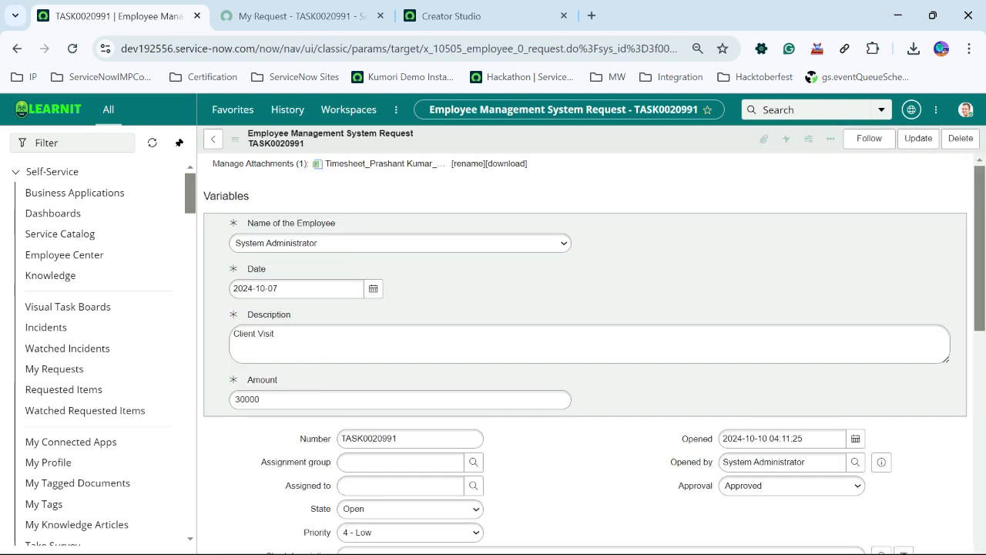
scroll(585, 346, "down", 4)
scroll(586, 346, "down", 4)
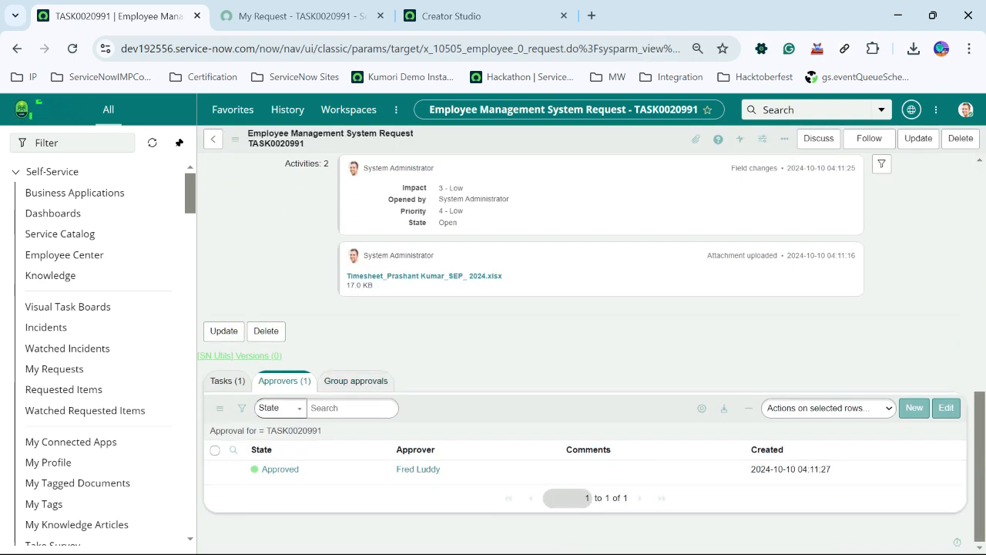
left_click(278, 469)
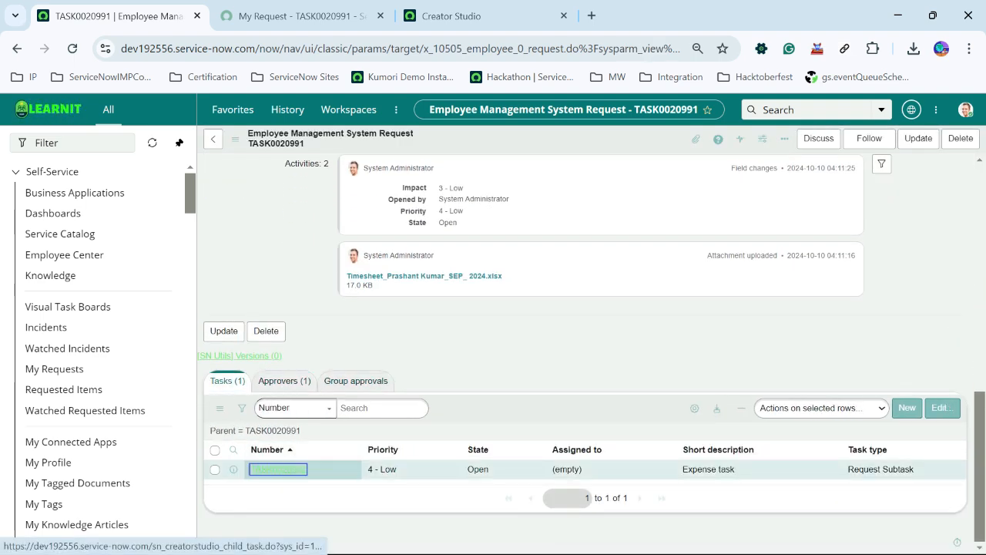
left_click_drag(396, 242, 339, 242)
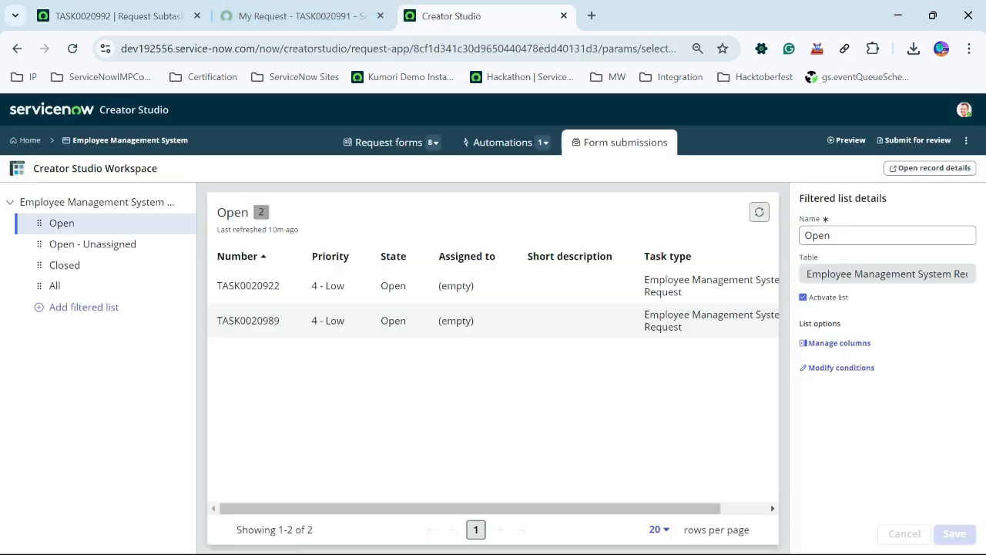
- Switch to Creator Studio and review the Expense Claim automation flow's steps
left_click(450, 15)
left_click(503, 141)
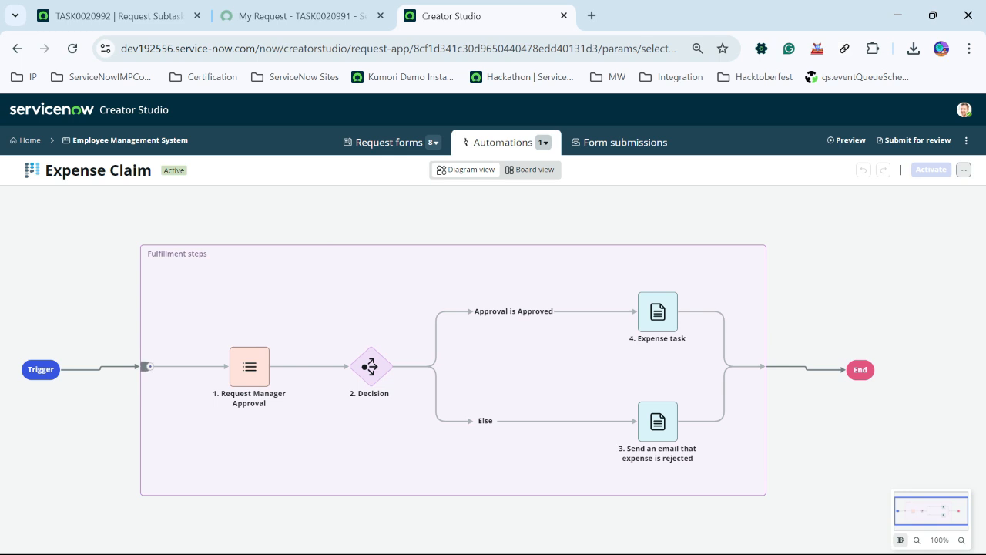
mouse_move(249, 367)
mouse_move(370, 367)
left_click(297, 15)
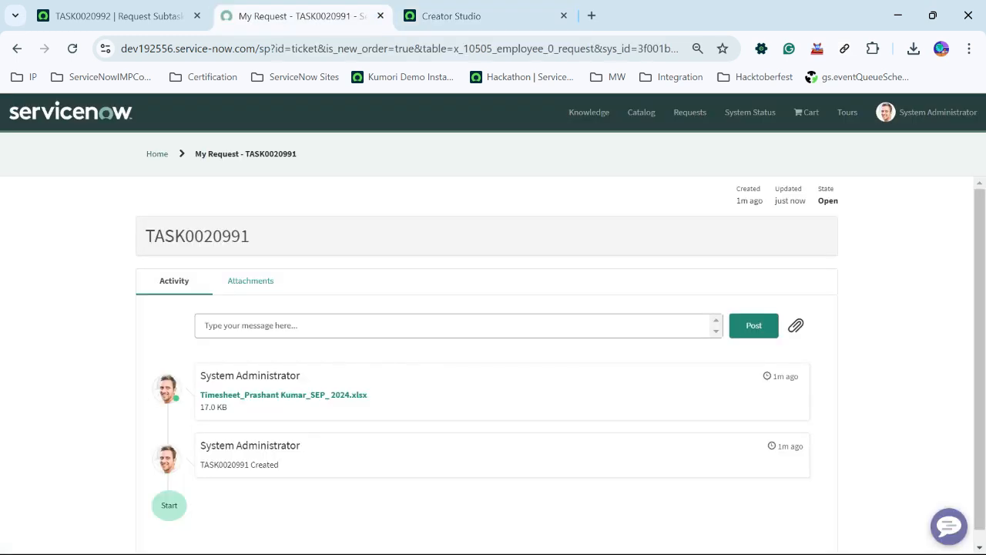
left_click(115, 16)
left_click(455, 16)
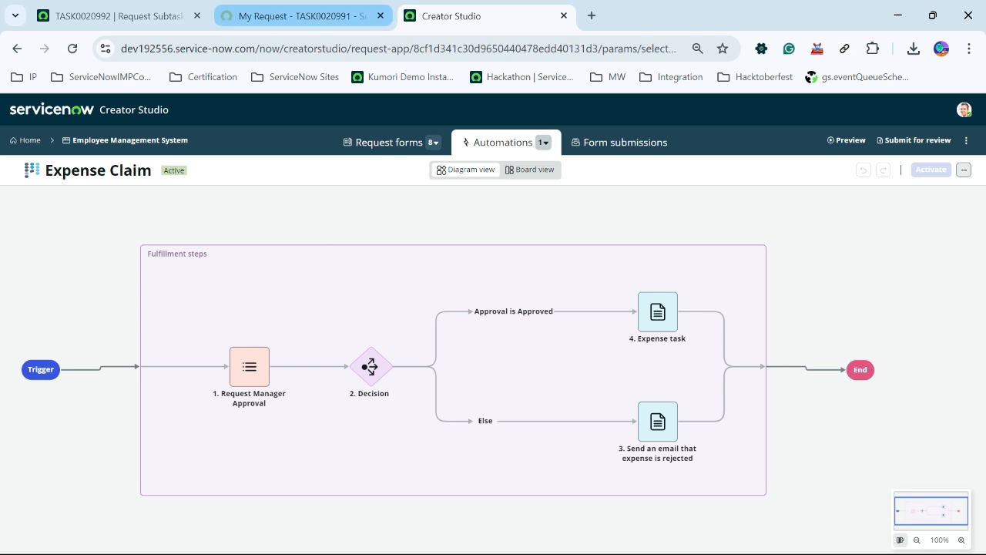
left_click(297, 16)
left_click(471, 16)
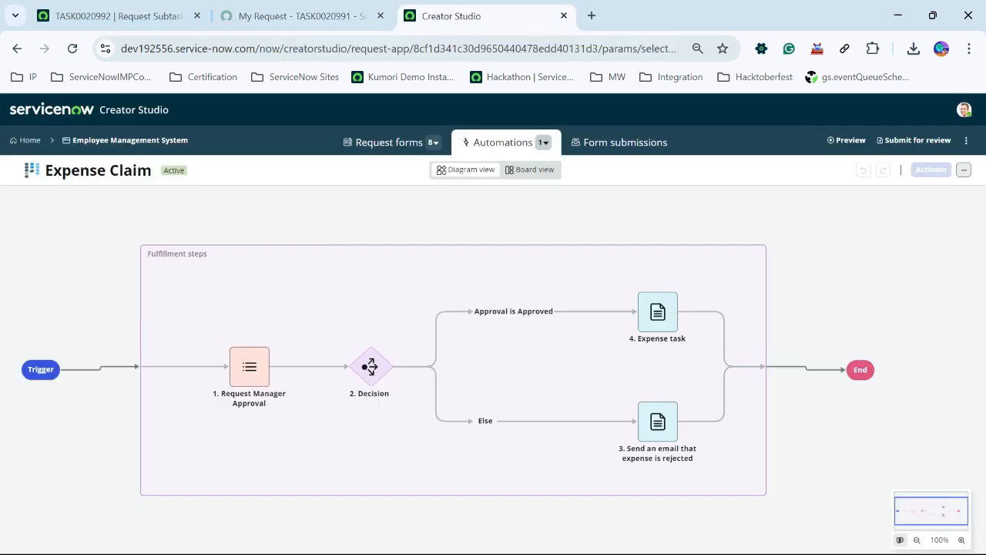
- Open the app's request forms and browse the list of available forms
left_click(389, 142)
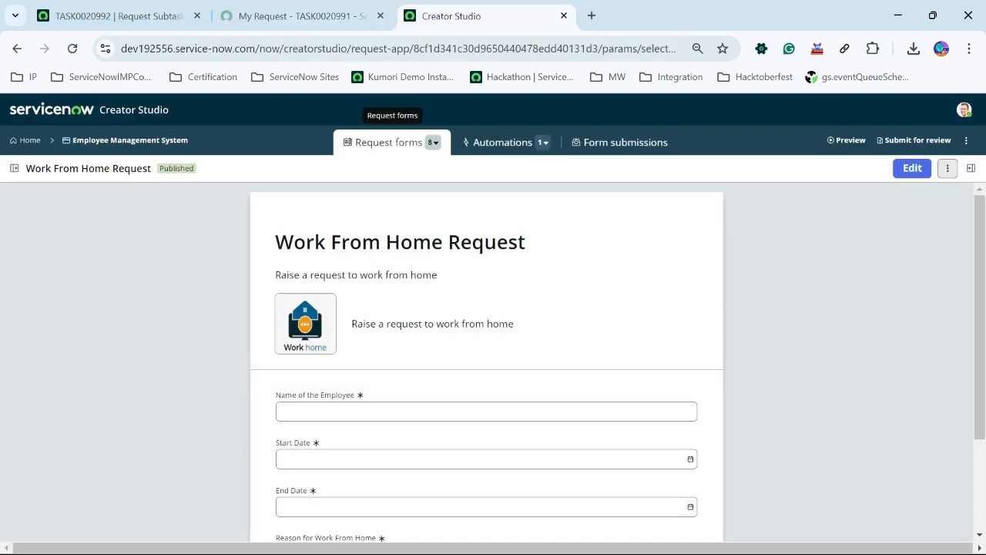
left_click(433, 142)
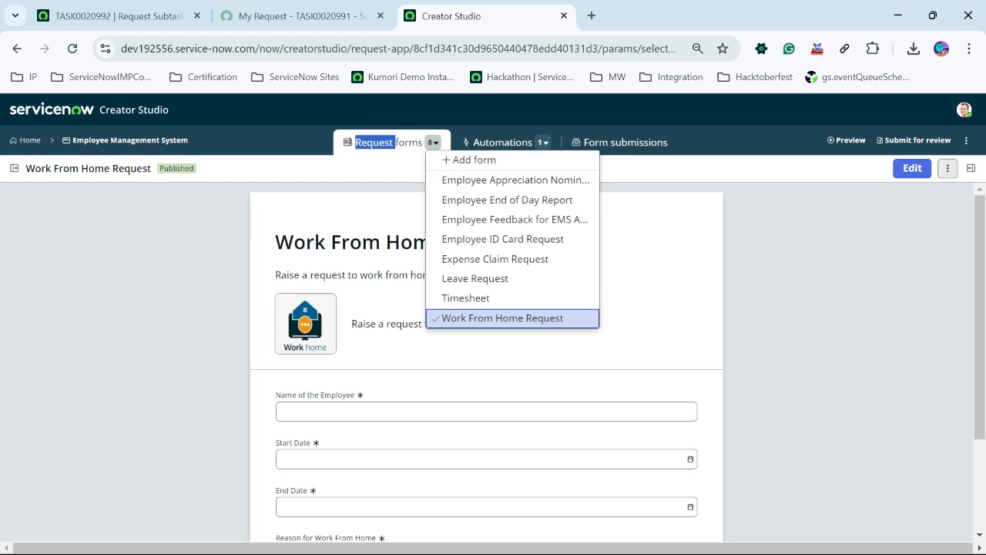
left_click(434, 141)
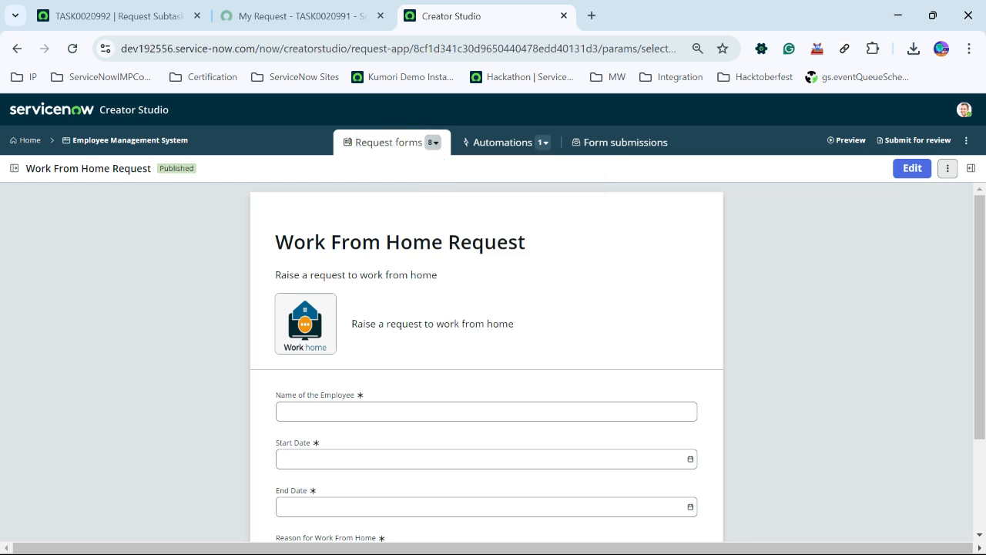